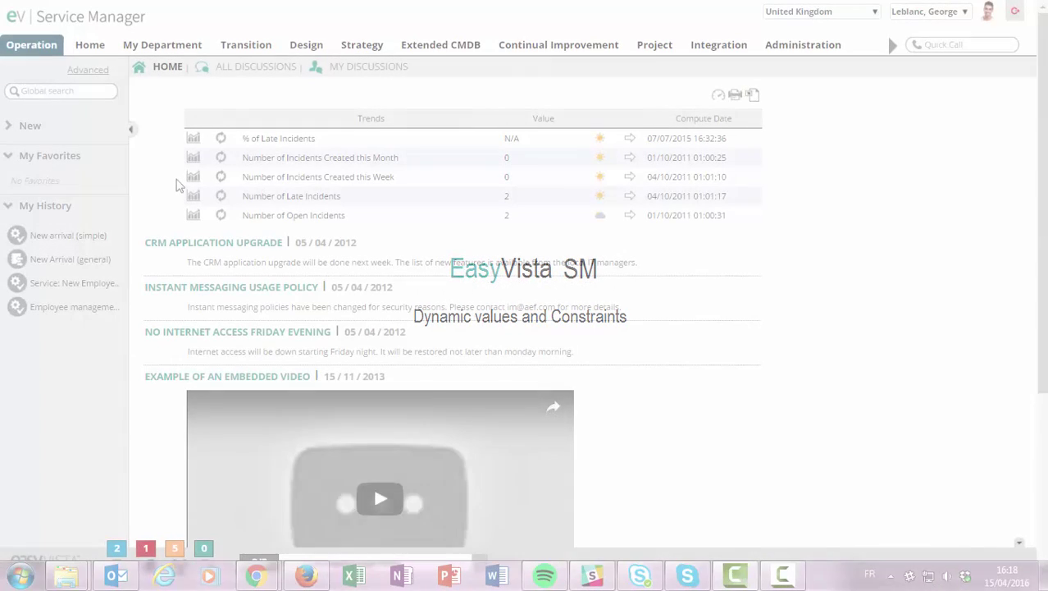
Open Questionnaires : Dynamic Values from the Operation > References menu.
click(24, 47)
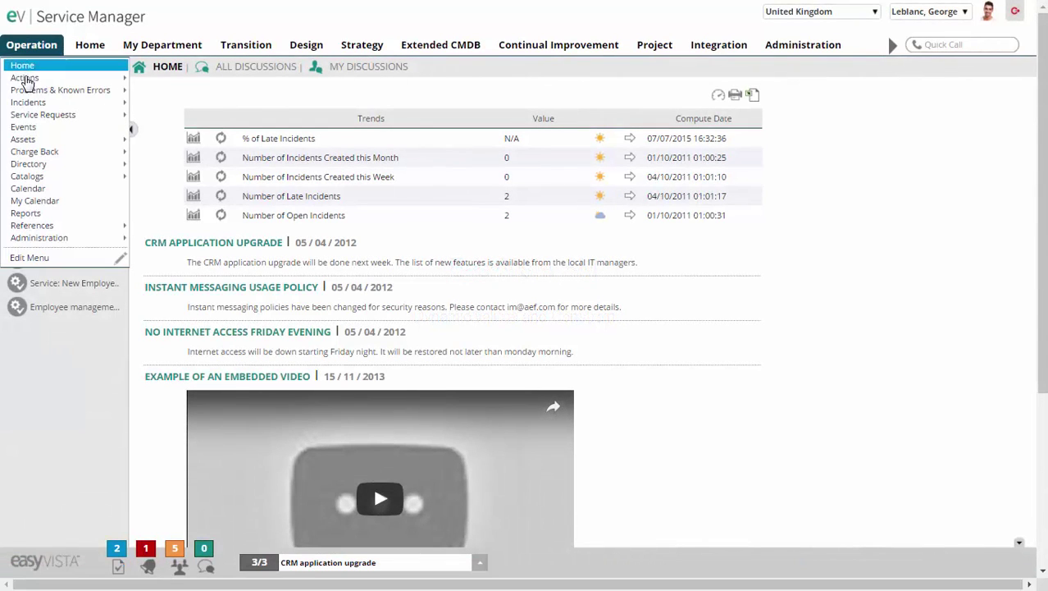
mouse_move(82, 226)
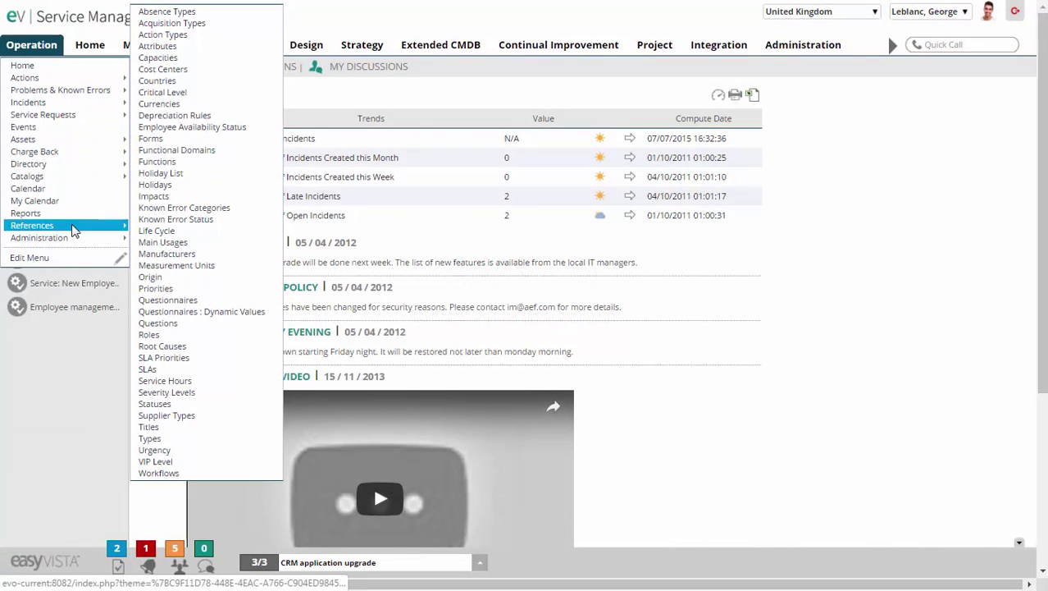
click(246, 313)
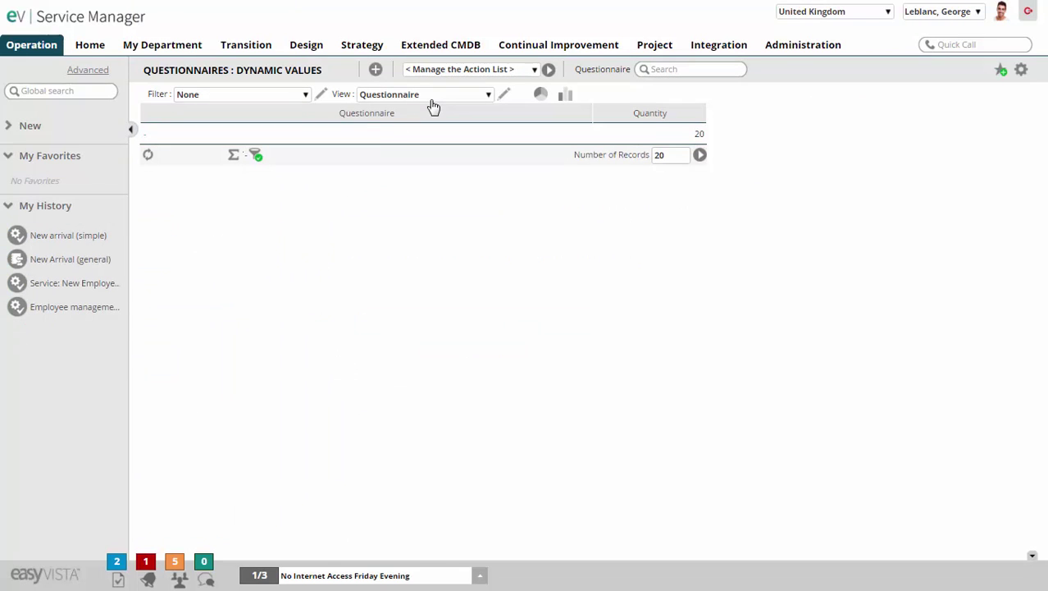
Switch the dynamic values to the List view and display the record total of 20.
click(458, 97)
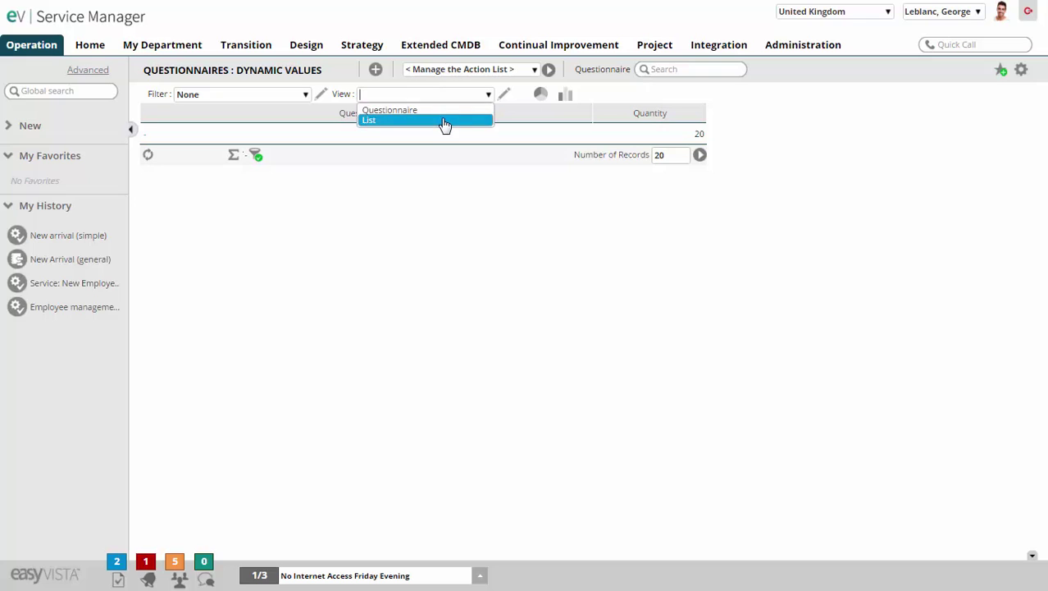
click(444, 122)
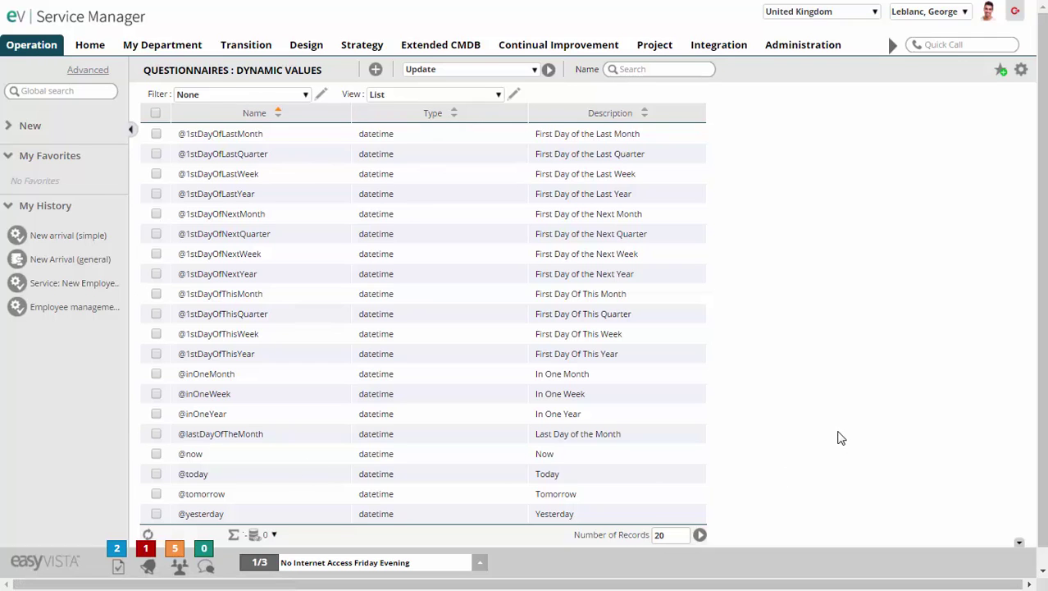
scroll(837, 435, down, 1)
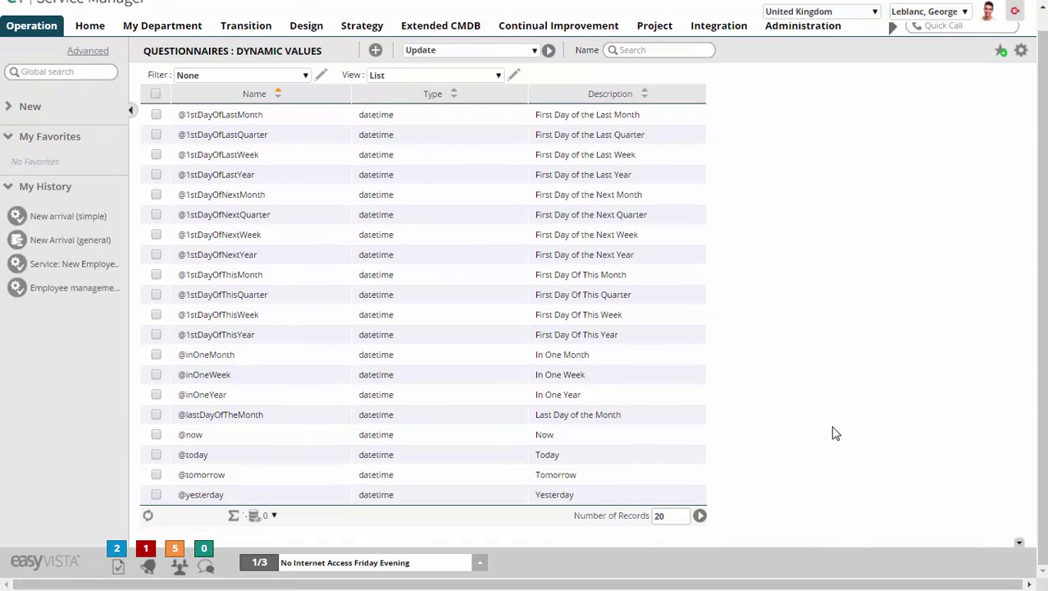
click(234, 518)
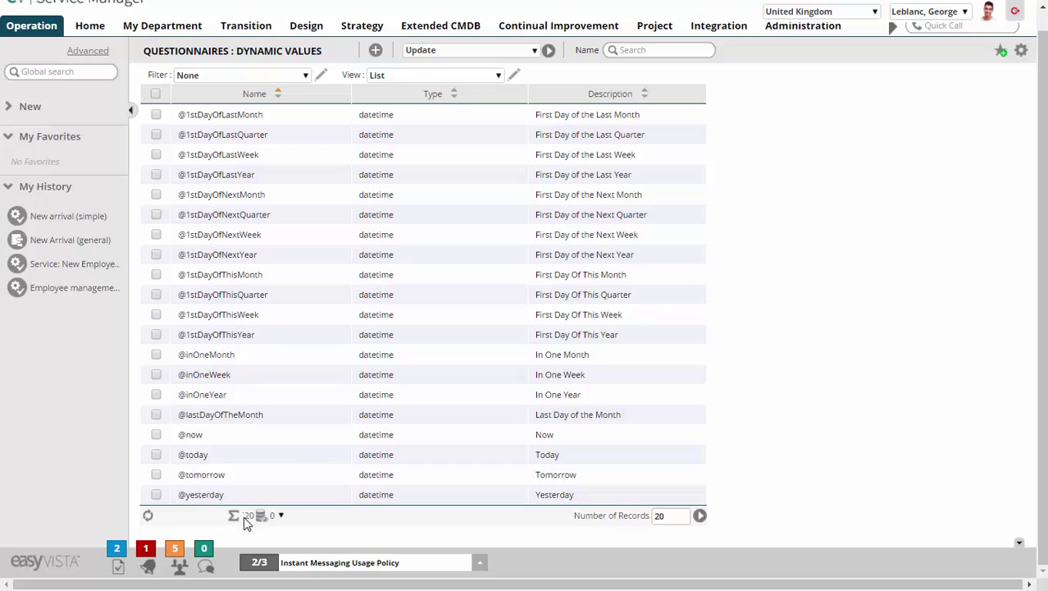
drag(255, 515, 248, 514)
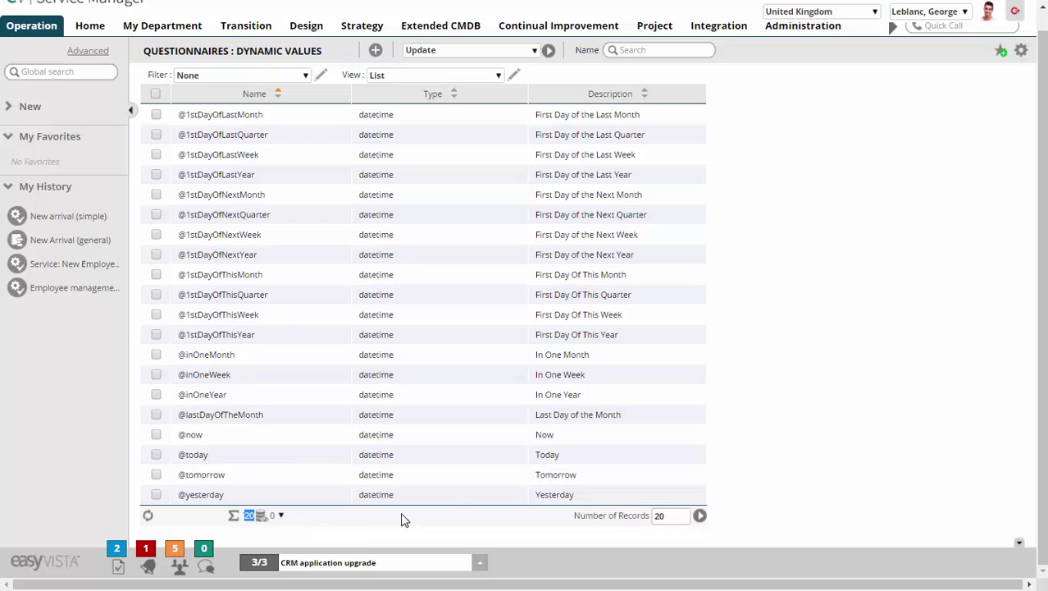
scroll(451, 492, up, 1)
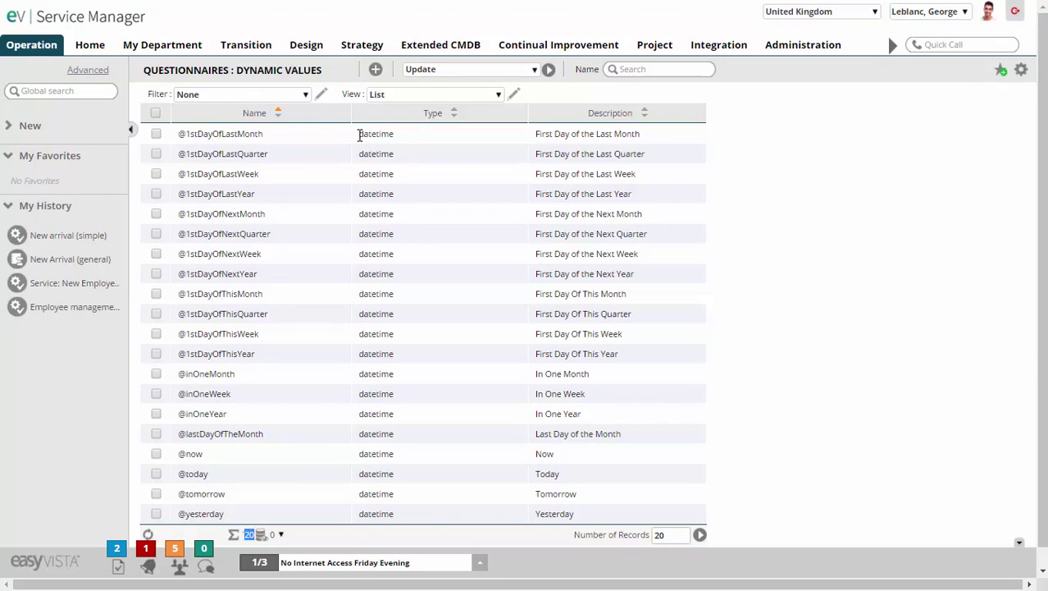
drag(368, 136, 400, 134)
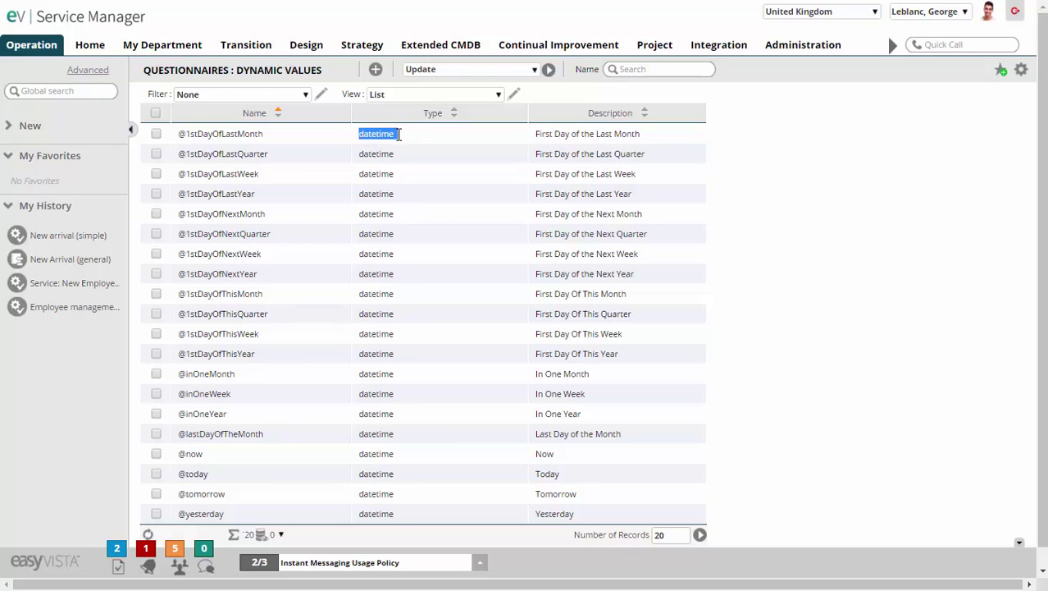
scroll(410, 277, down, 1)
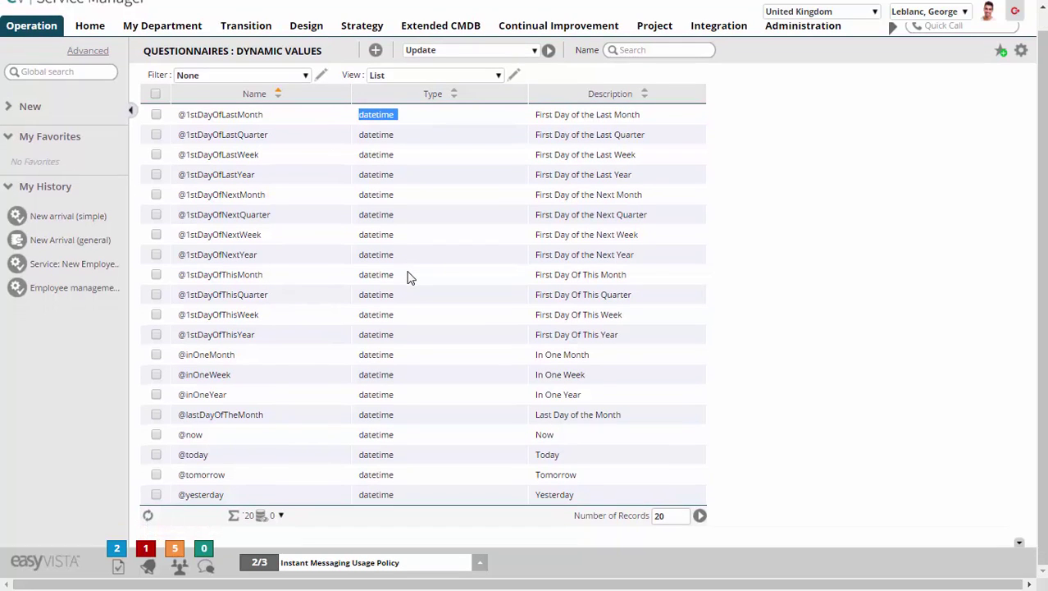
click(404, 383)
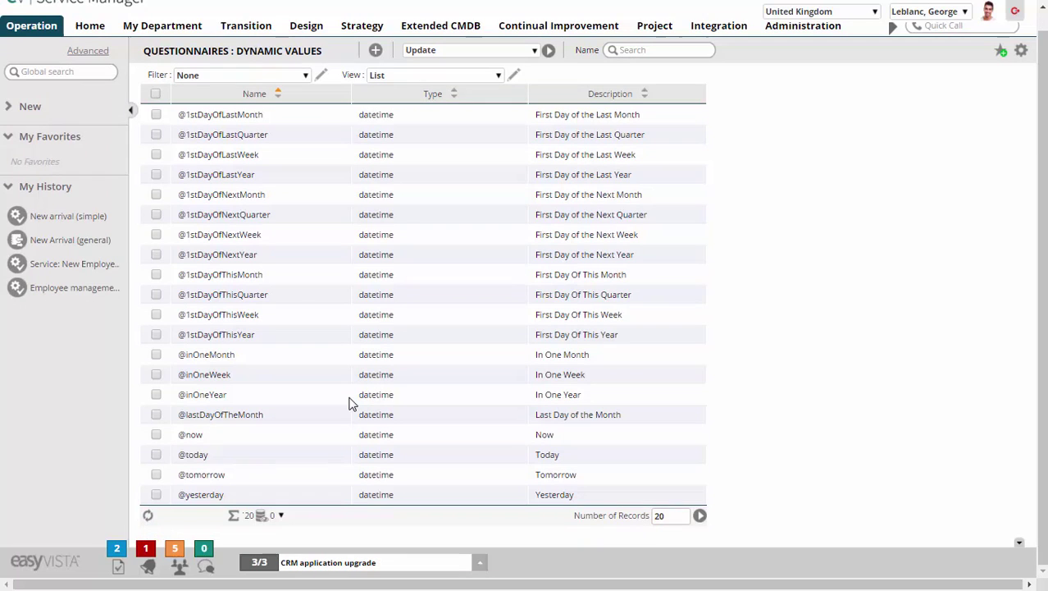
drag(228, 456, 182, 455)
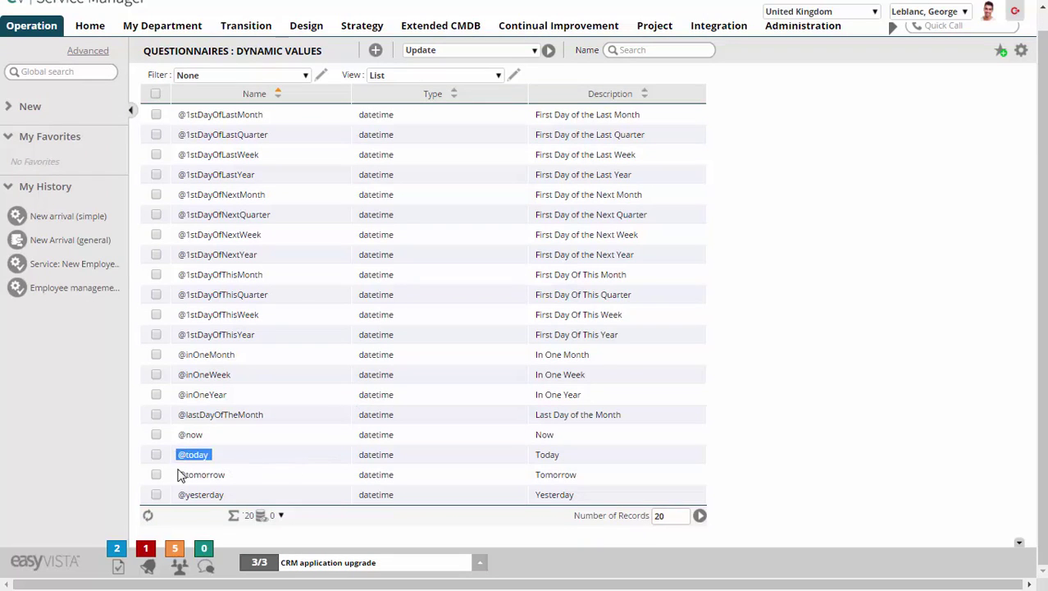
drag(226, 495, 179, 498)
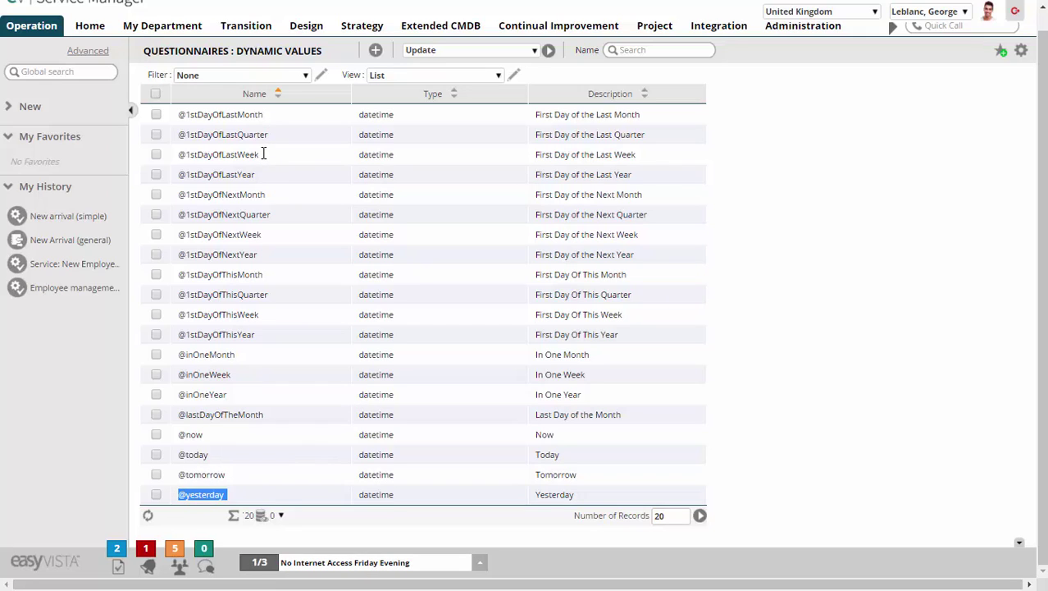
drag(257, 175, 190, 176)
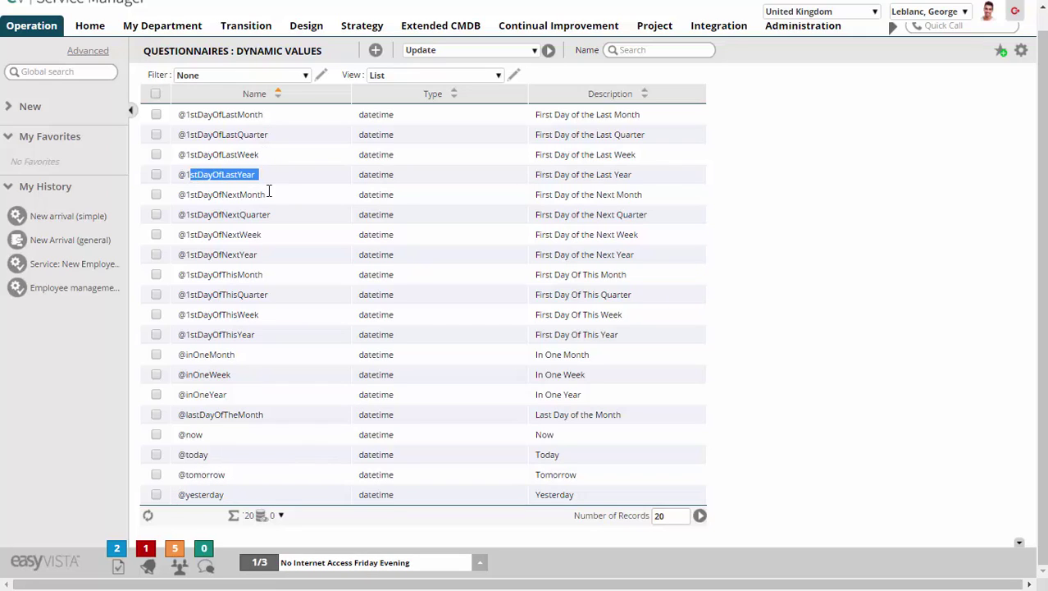
drag(264, 115, 186, 118)
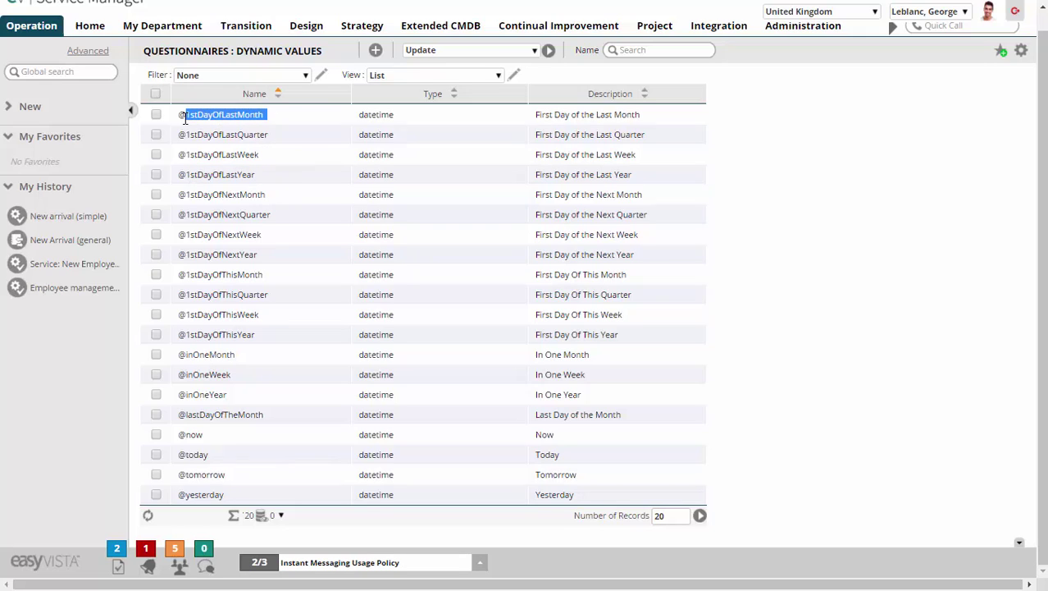
Start a new dynamic value and set its type to Decimal.
click(375, 51)
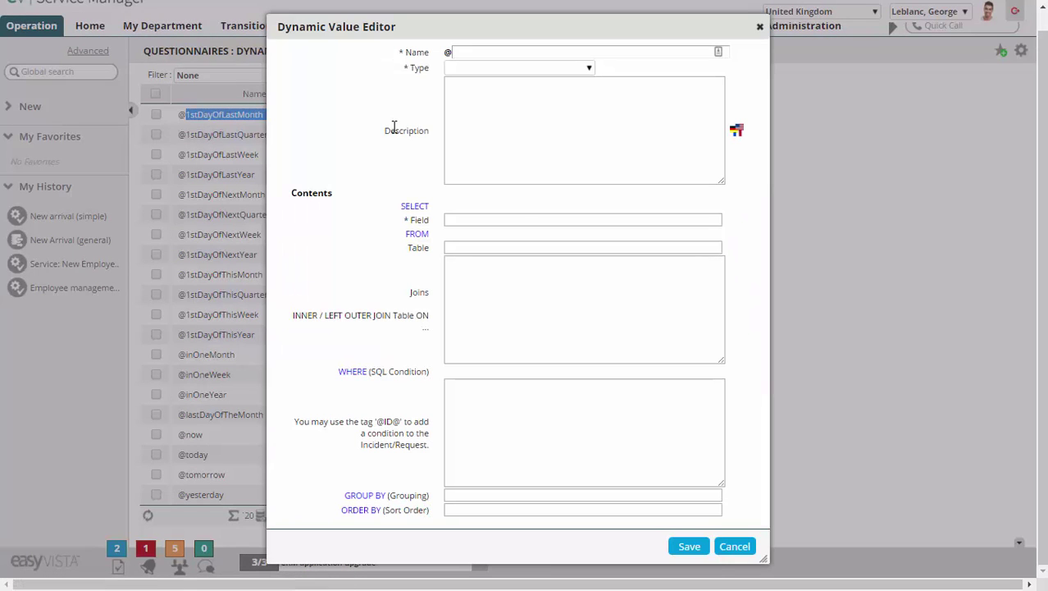
click(505, 70)
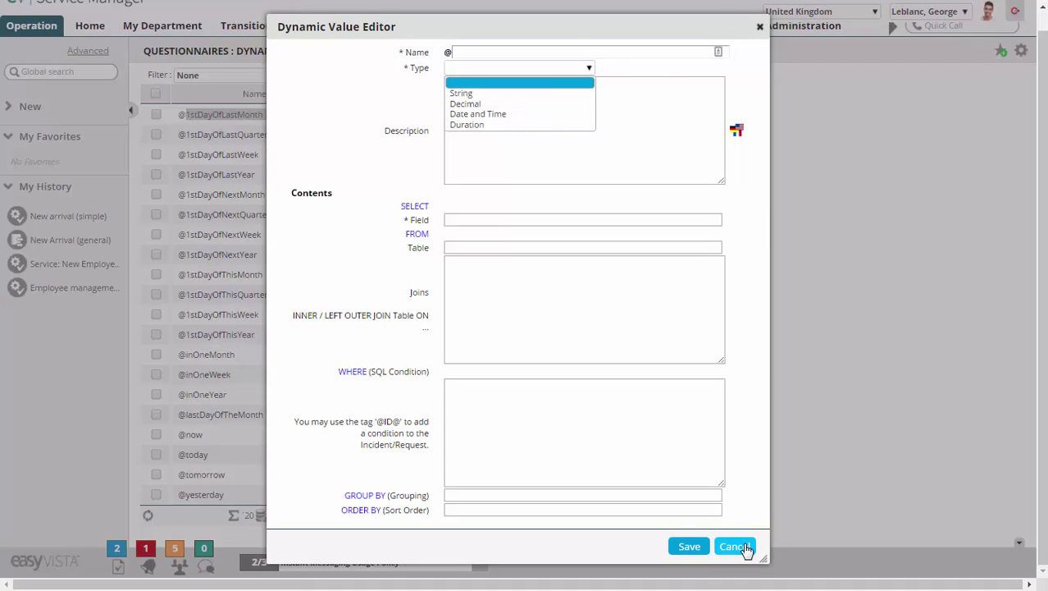
click(544, 114)
click(564, 69)
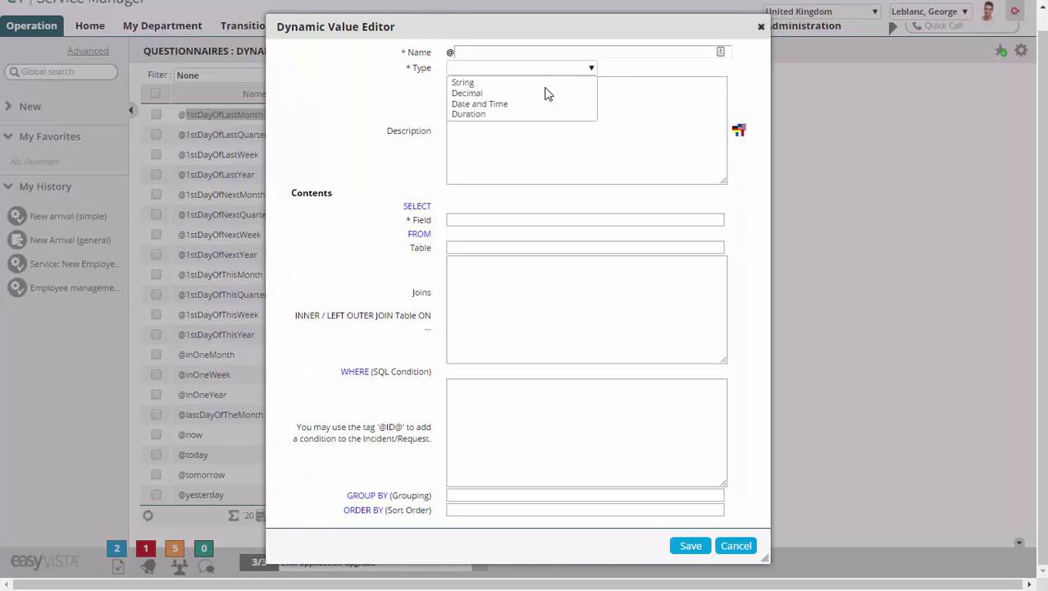
click(544, 93)
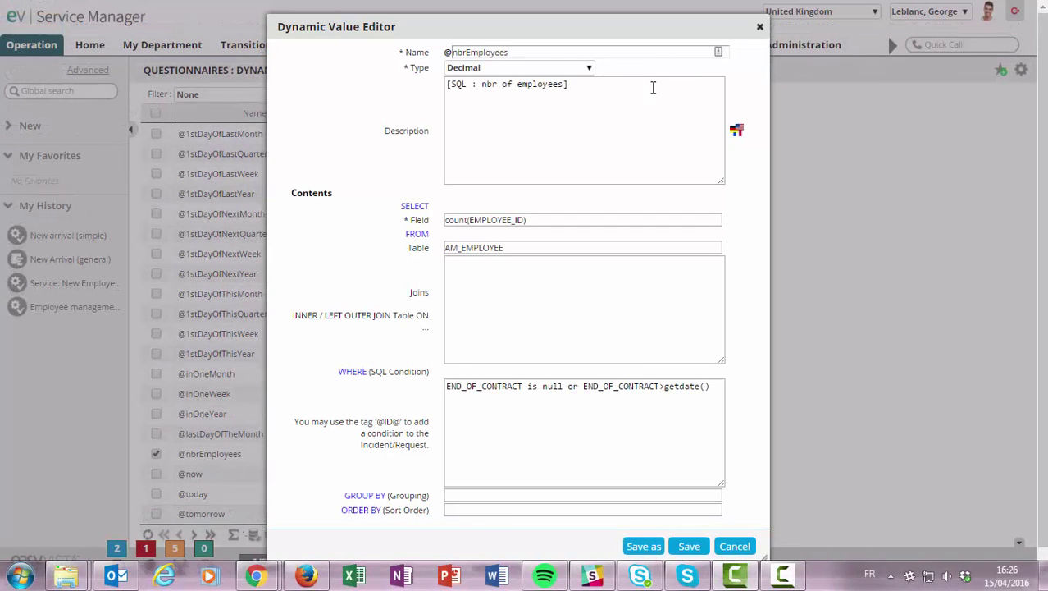
Review name nbrEmployees, field count(EMPLOYEE_ID) and WHERE condition END_OF_CONTRACT is null.
drag(535, 51, 446, 52)
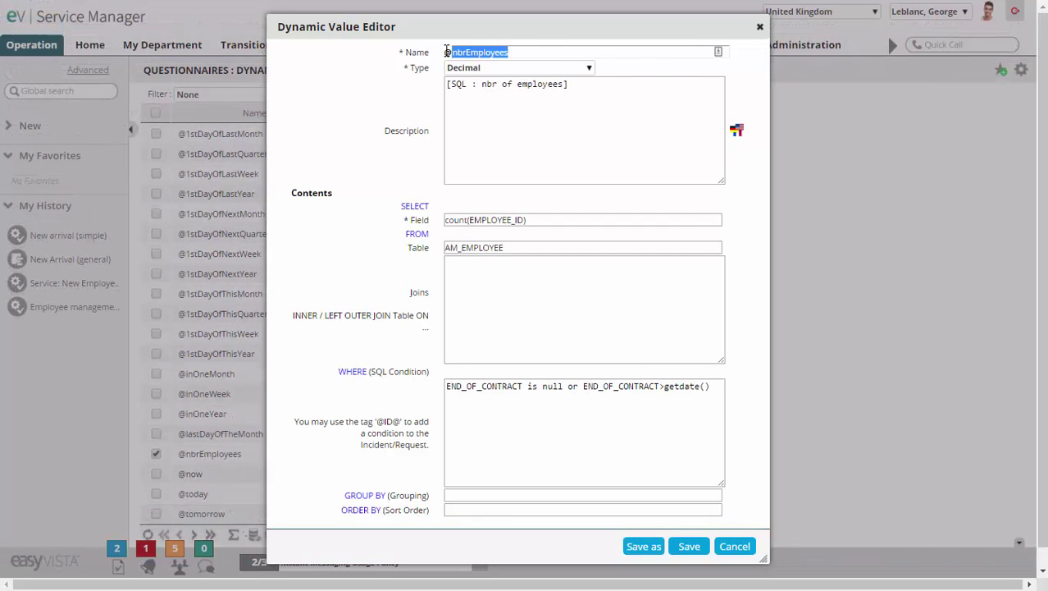
click(543, 158)
scroll(570, 258, down, 1)
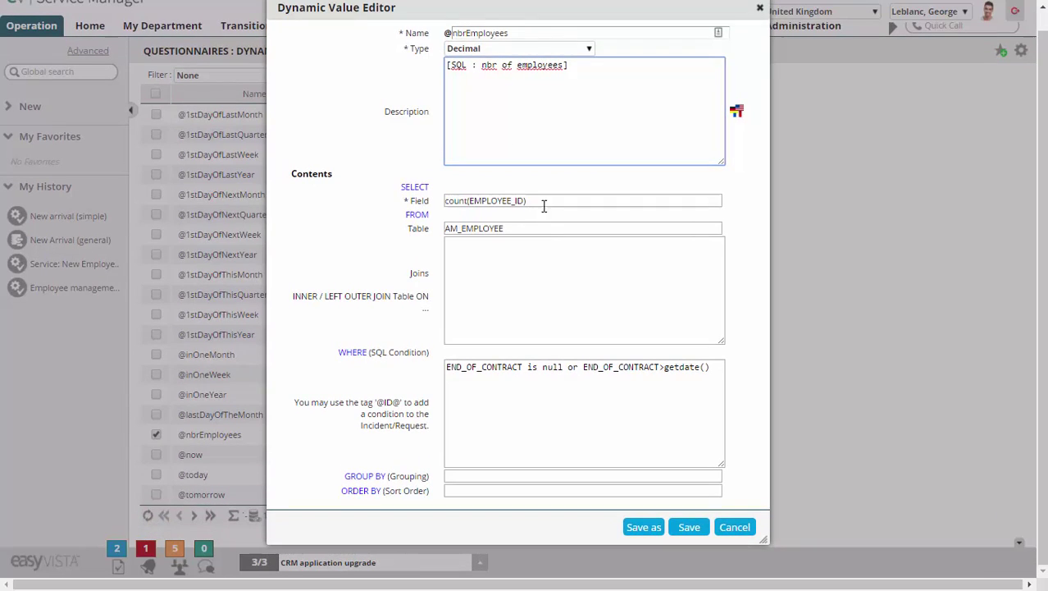
drag(543, 203, 460, 205)
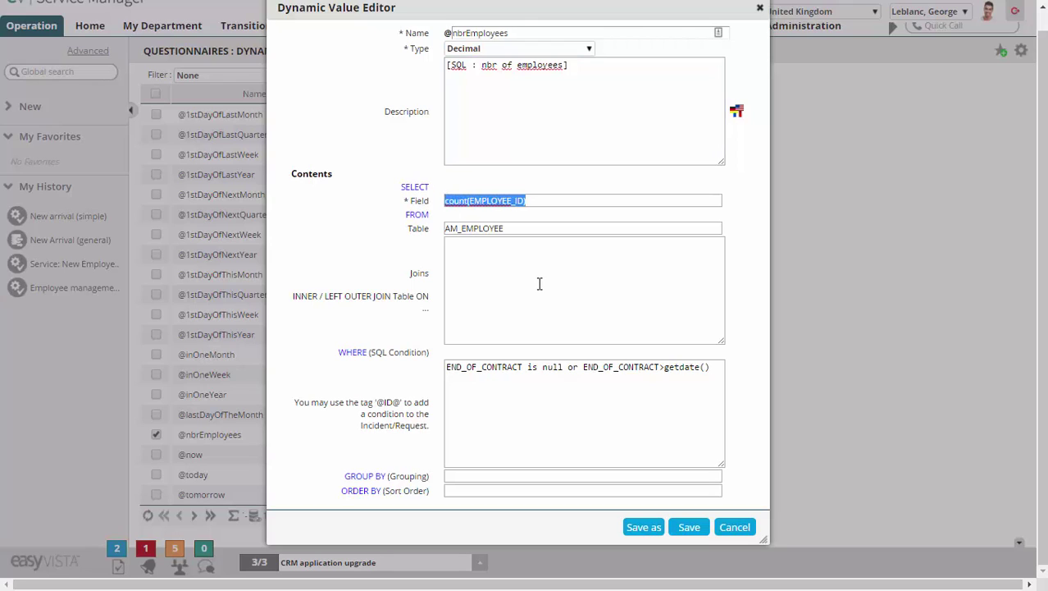
click(507, 406)
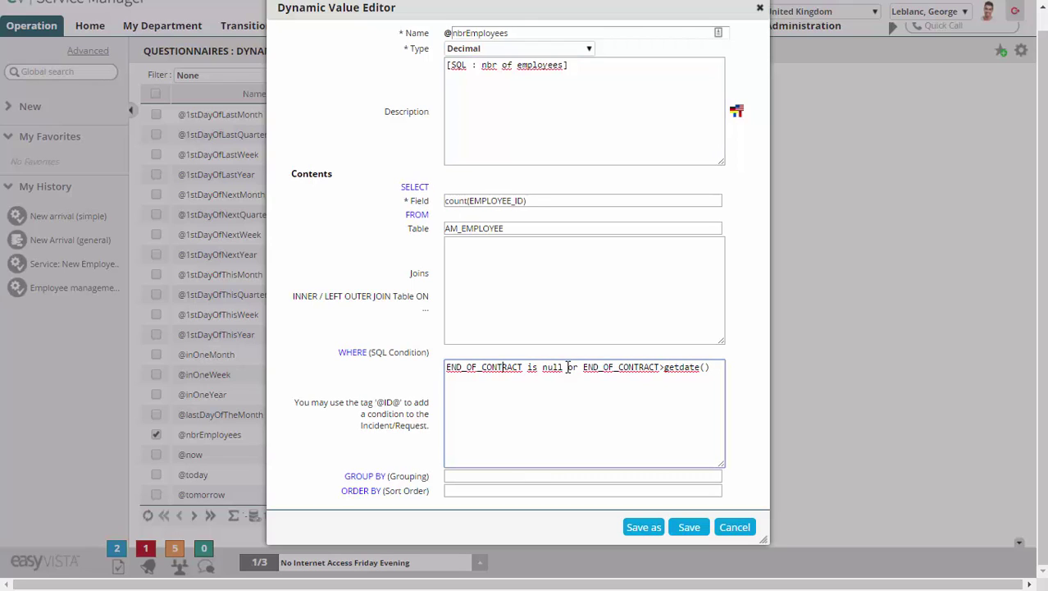
drag(567, 366, 446, 368)
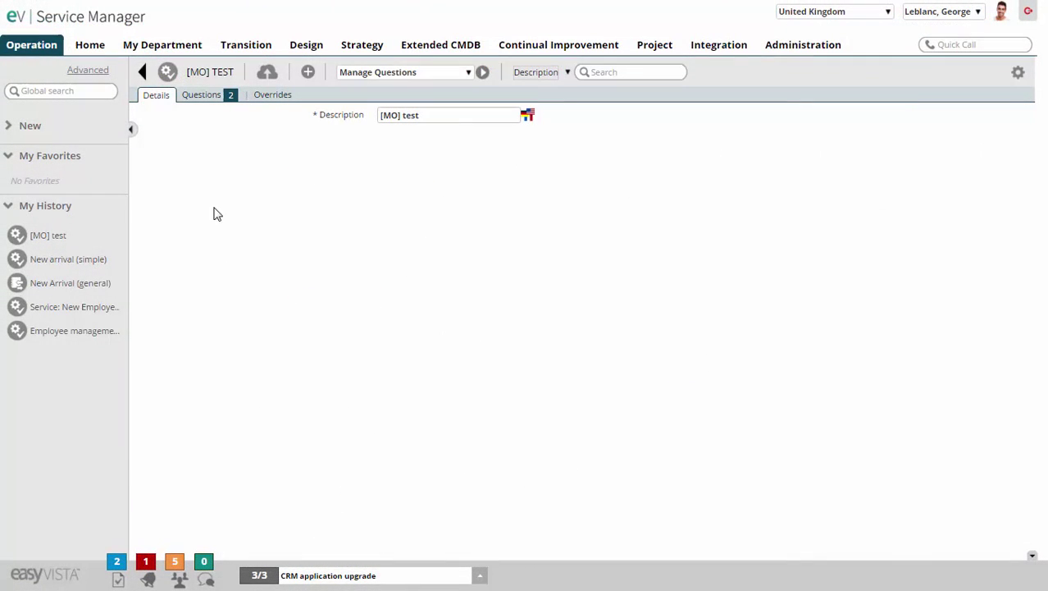
Open the [MO] test questionnaire's question management and its associated dynamic values.
click(202, 99)
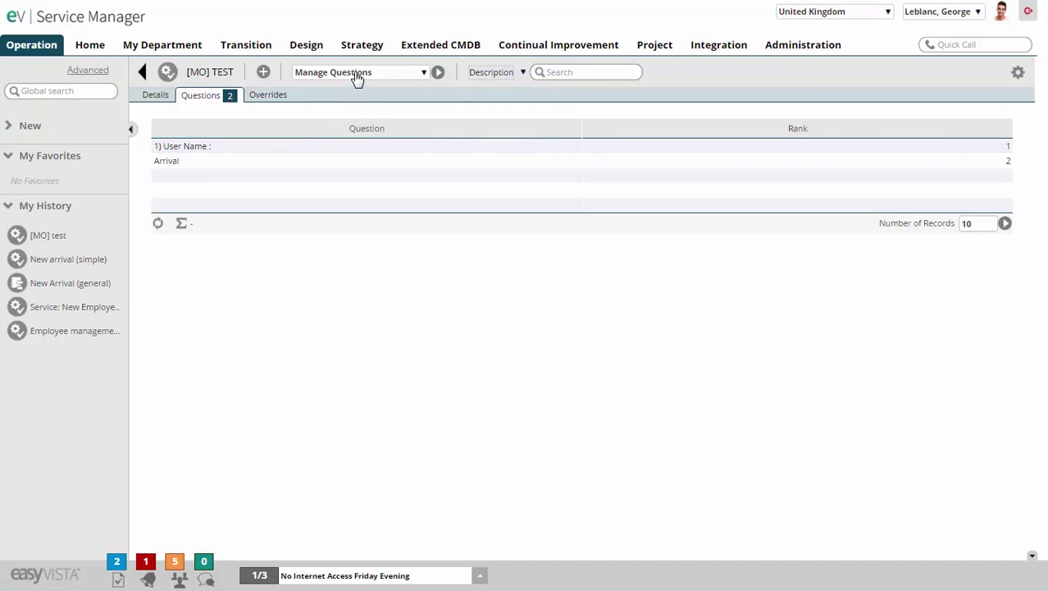
click(438, 74)
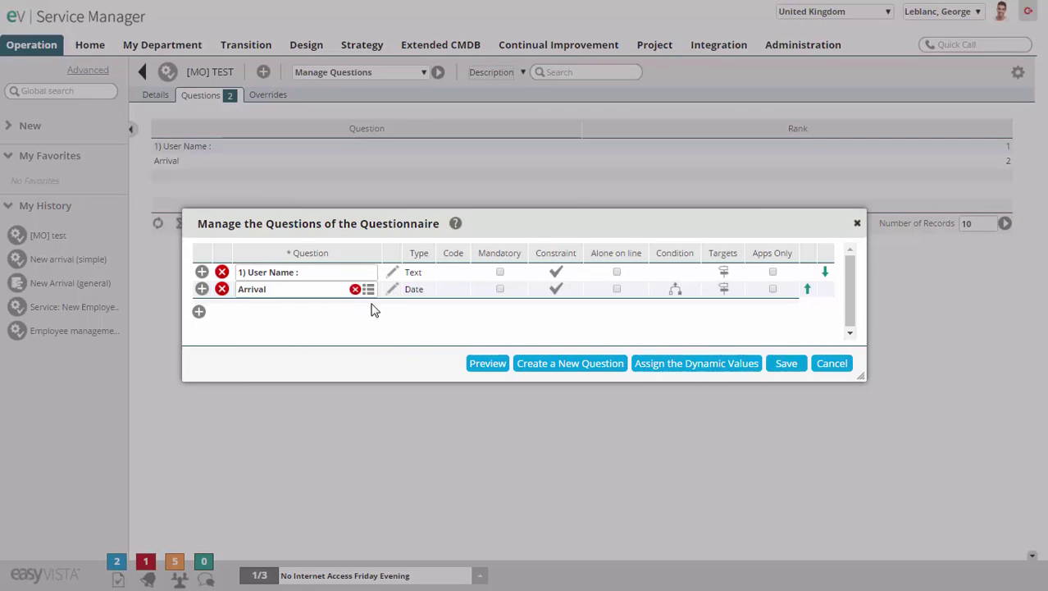
click(674, 367)
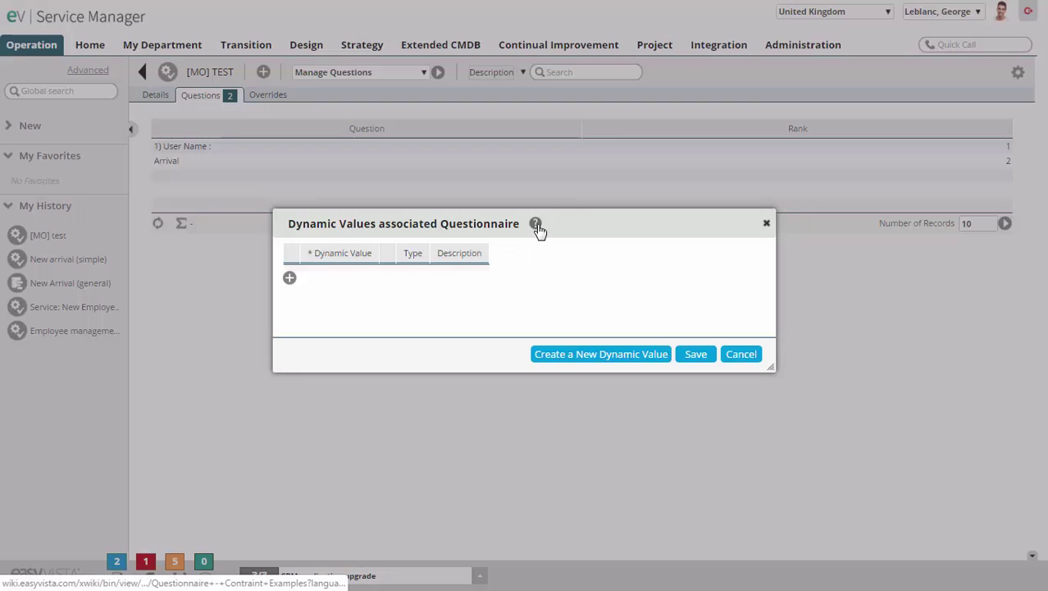
click(290, 280)
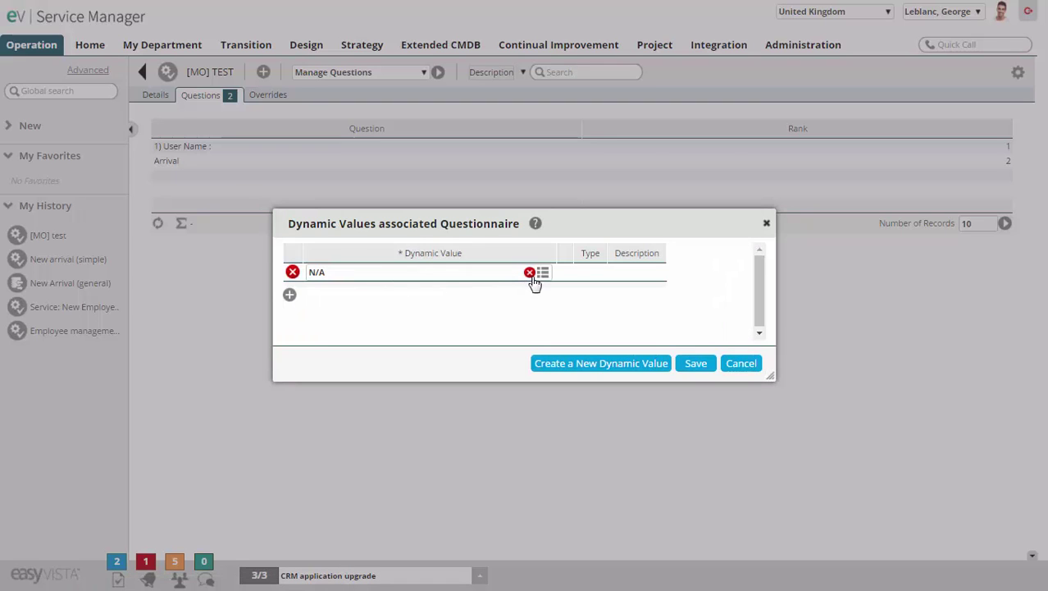
click(540, 274)
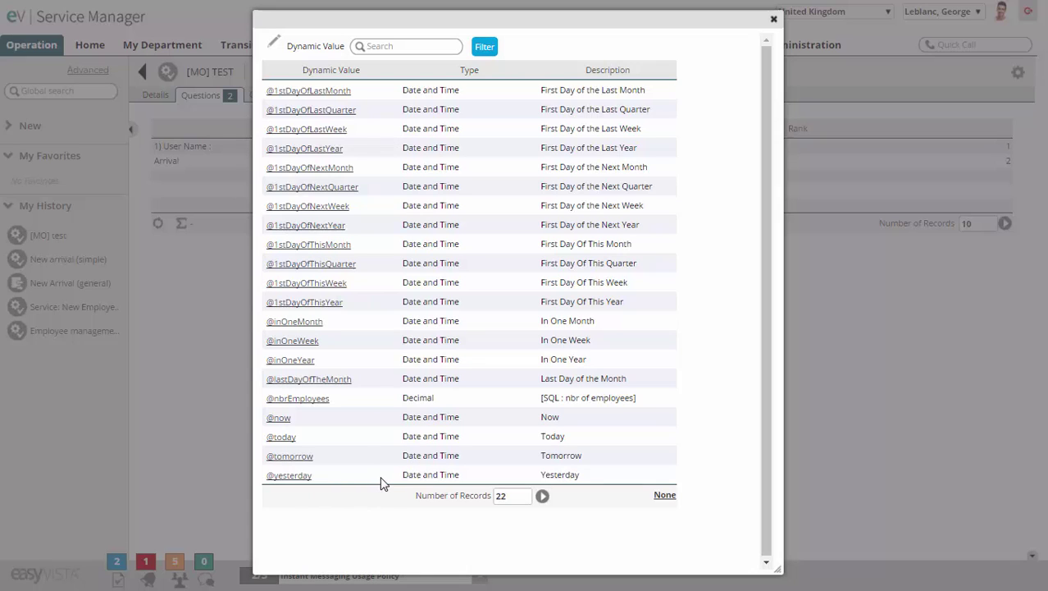
click(281, 439)
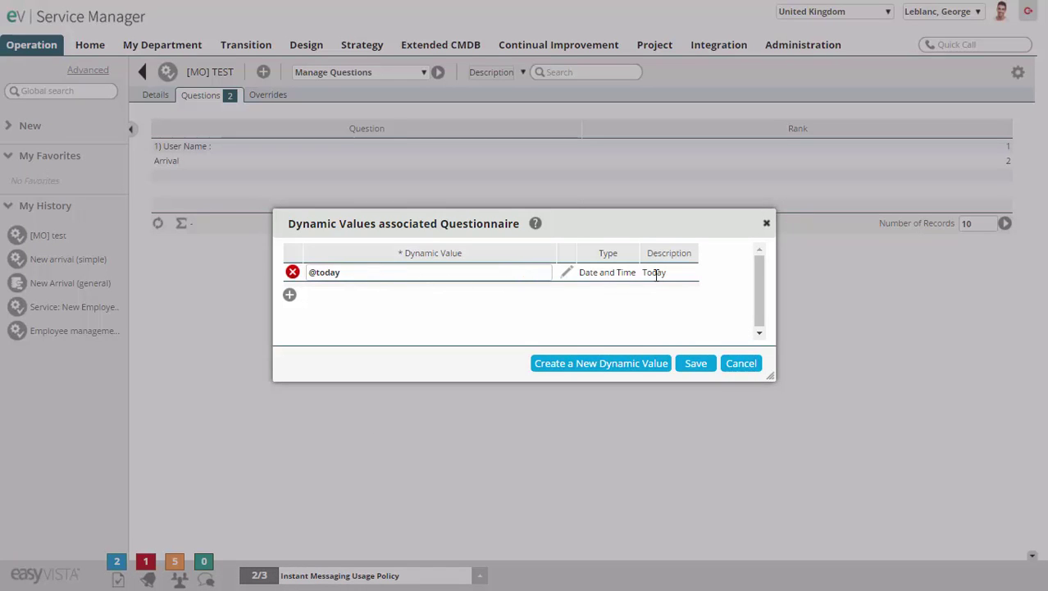
click(291, 295)
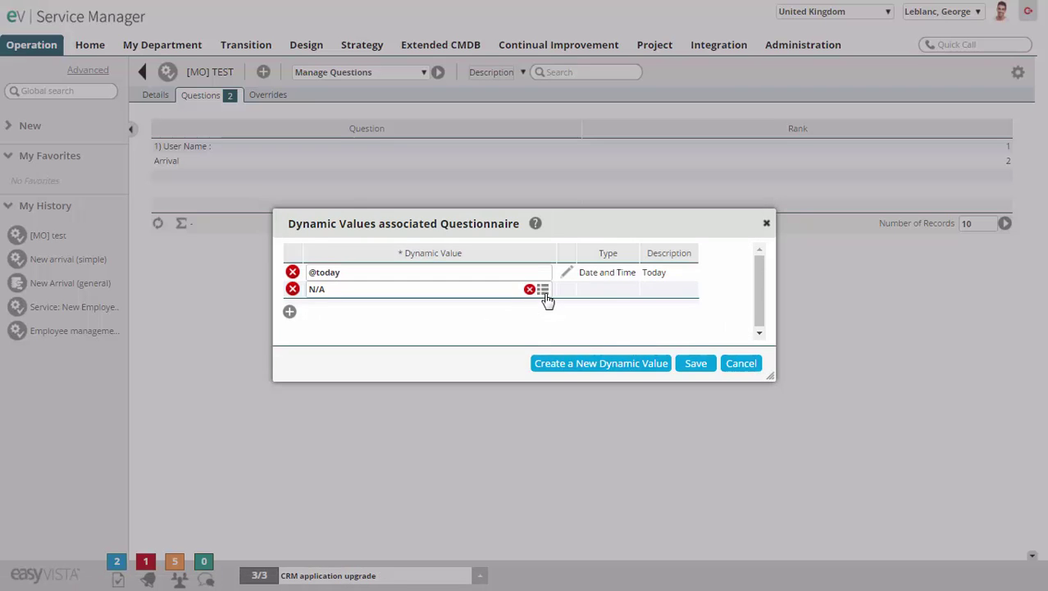
click(544, 292)
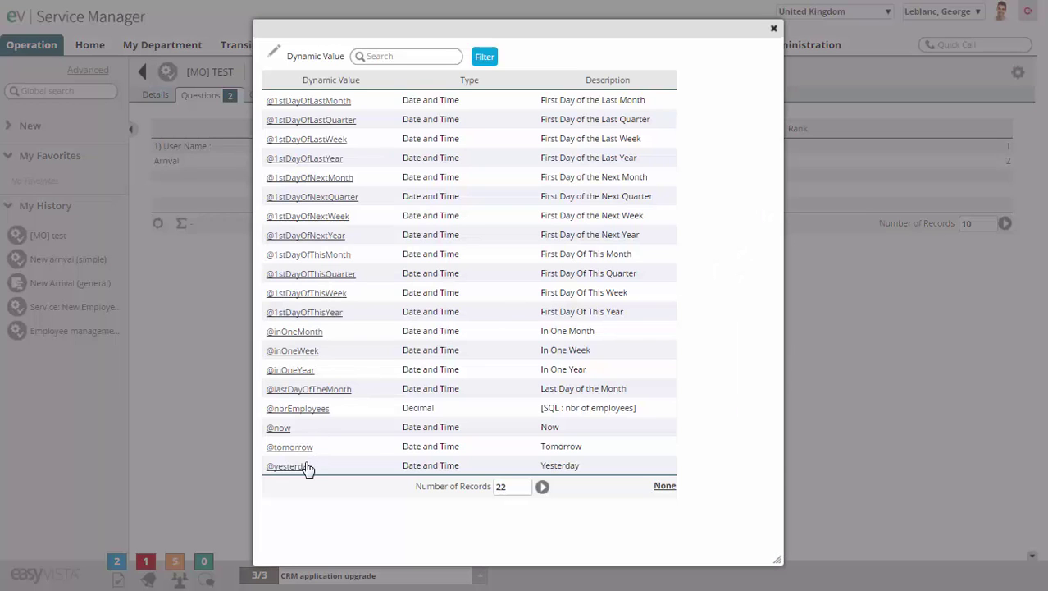
click(302, 467)
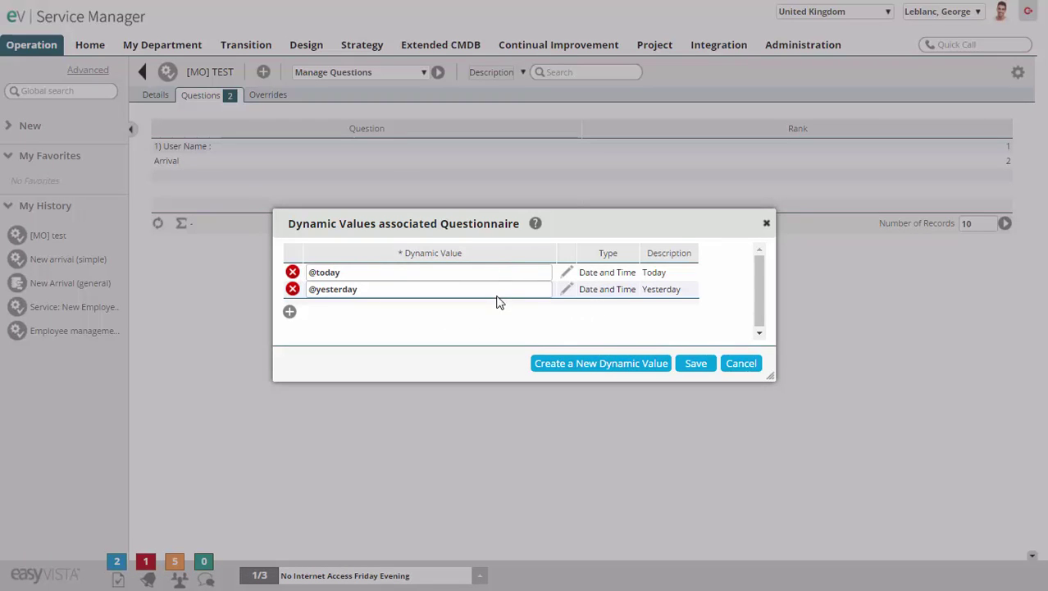
click(568, 274)
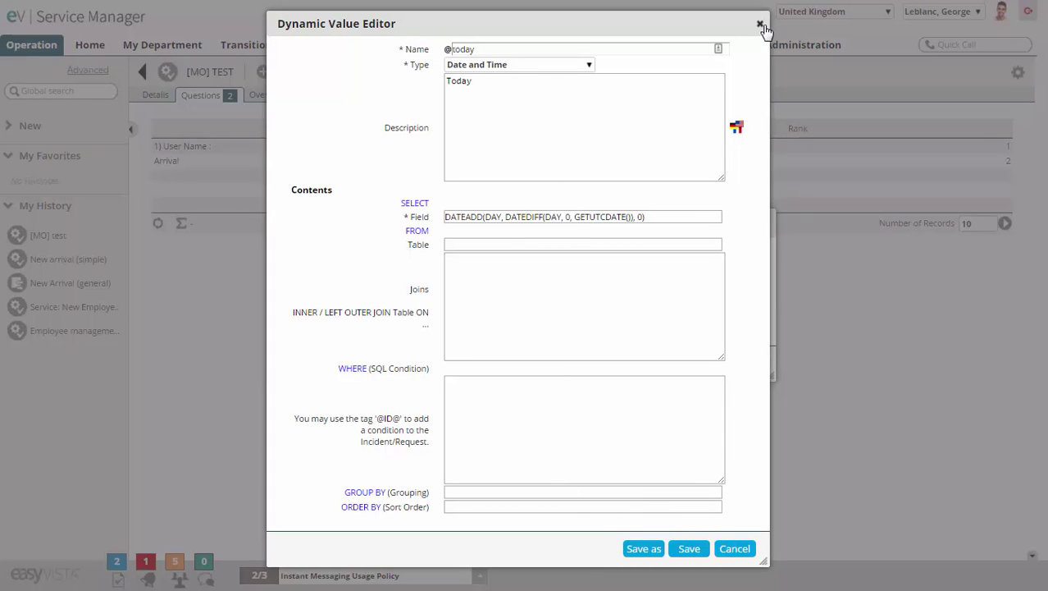
key(Escape)
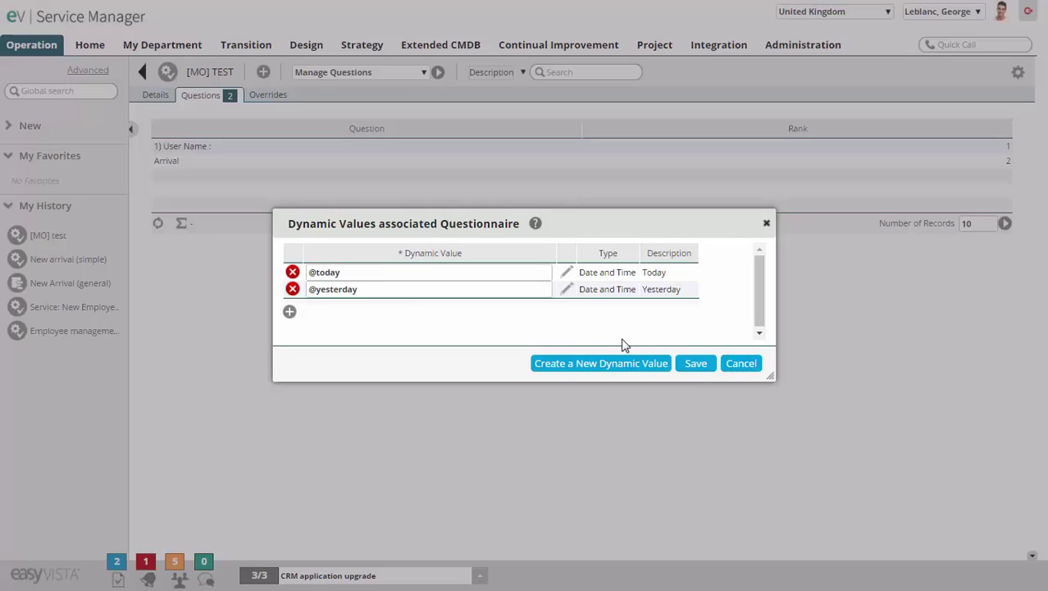
click(615, 366)
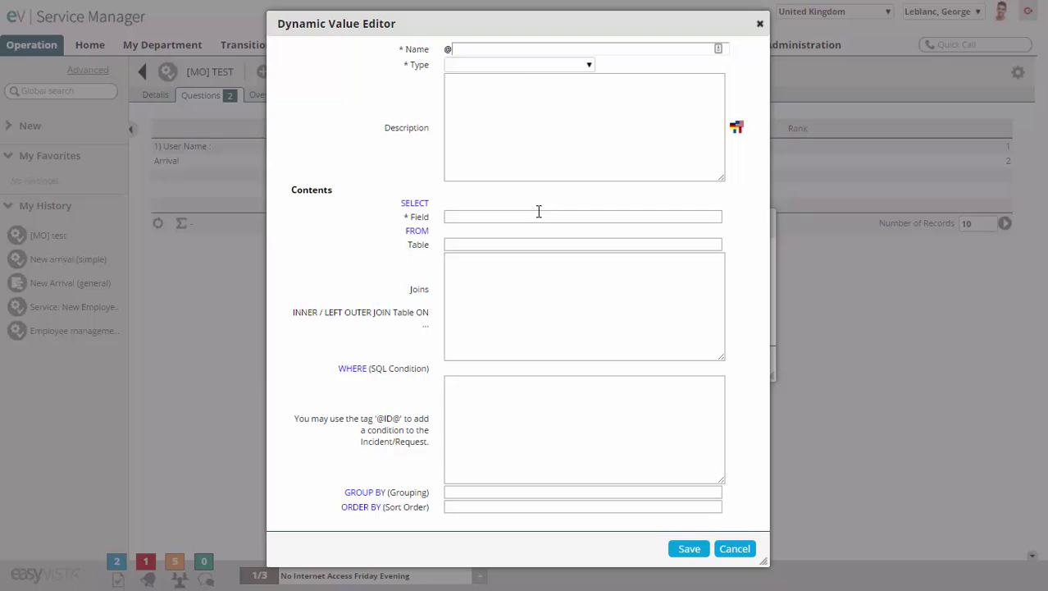
click(531, 65)
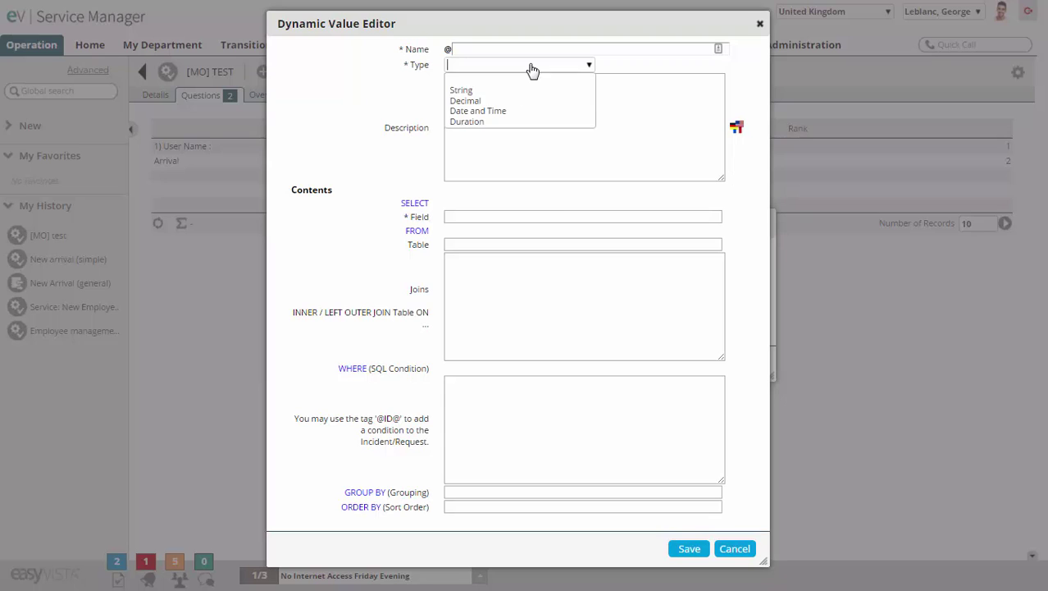
click(515, 123)
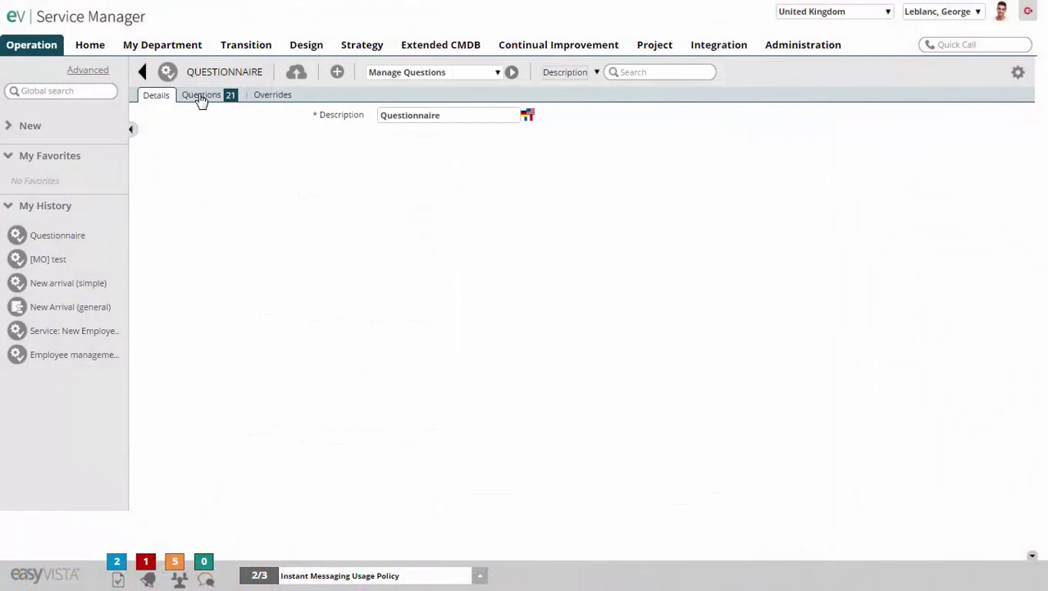
Open the QUESTIONNAIRE record's Questions tab and its Manage Questions view.
click(202, 96)
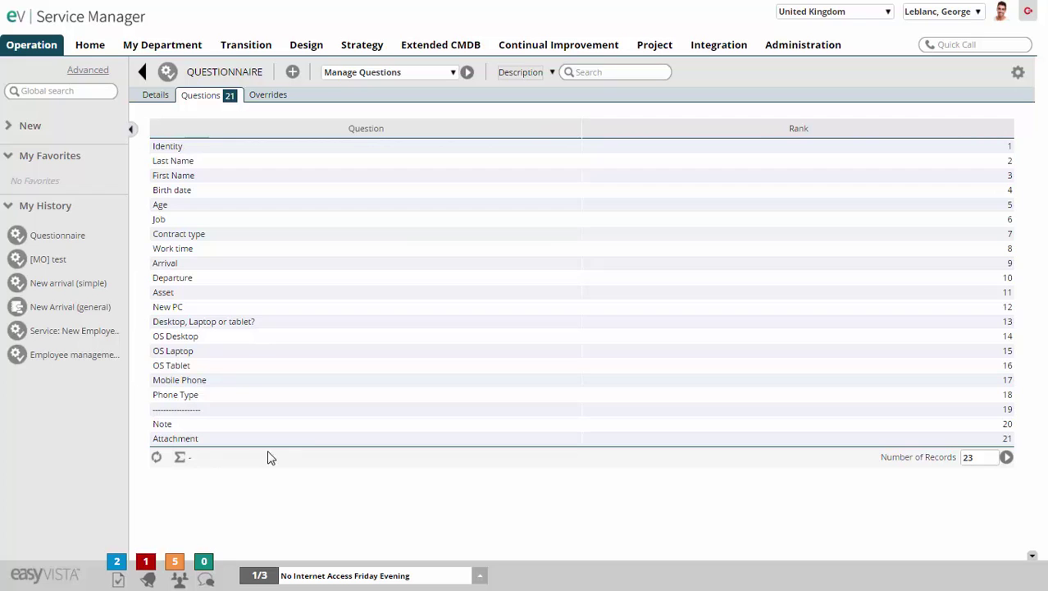
click(467, 73)
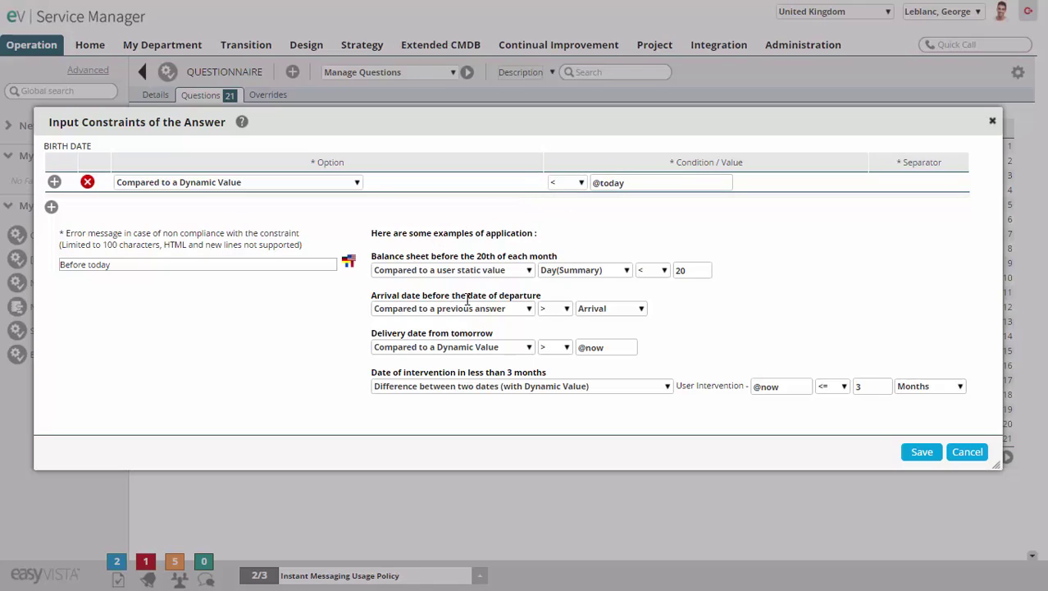
click(919, 453)
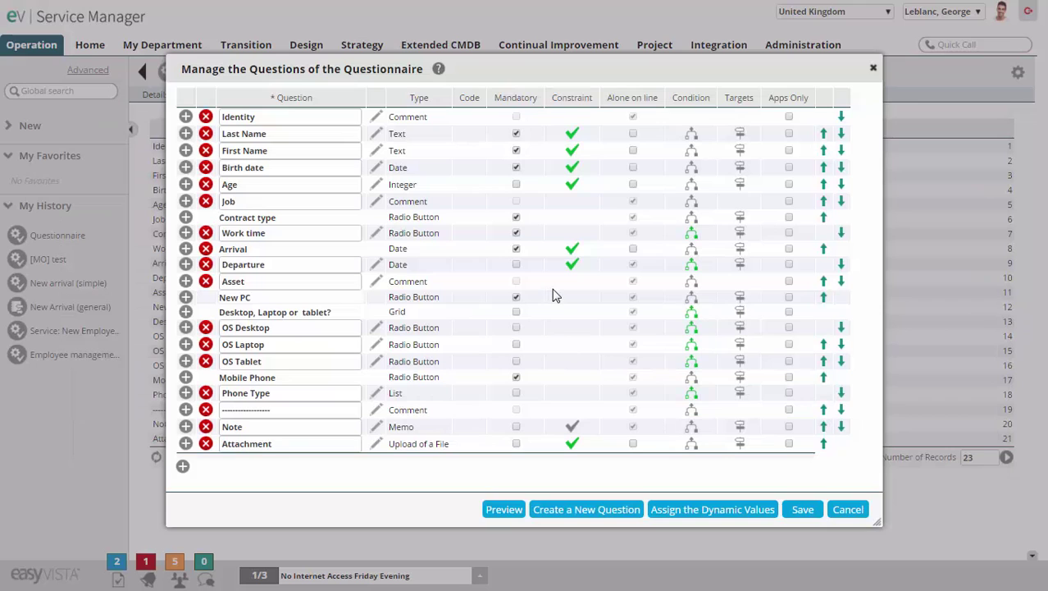
click(571, 252)
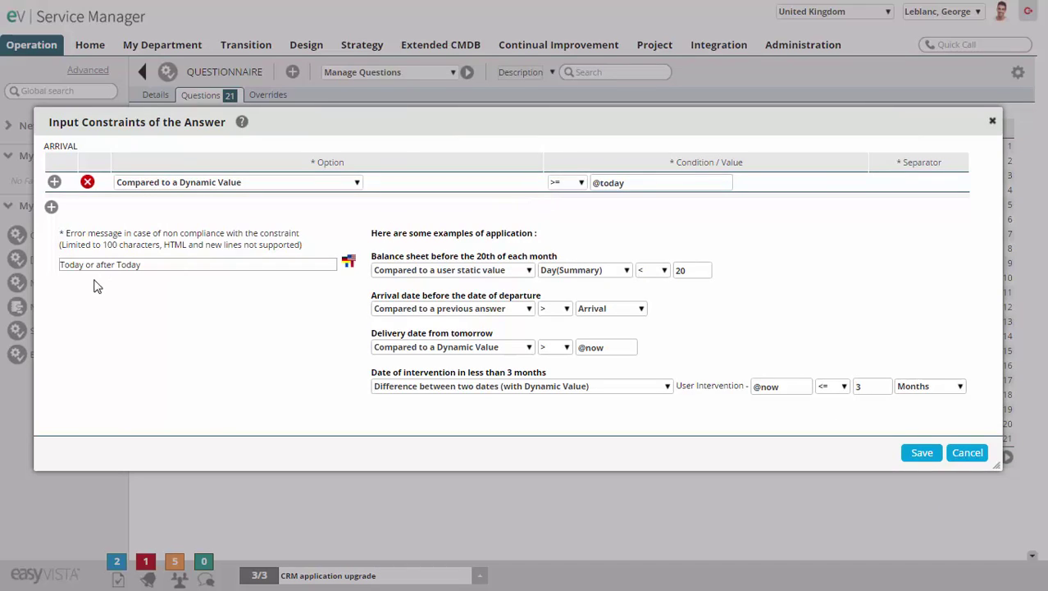
drag(61, 264, 143, 264)
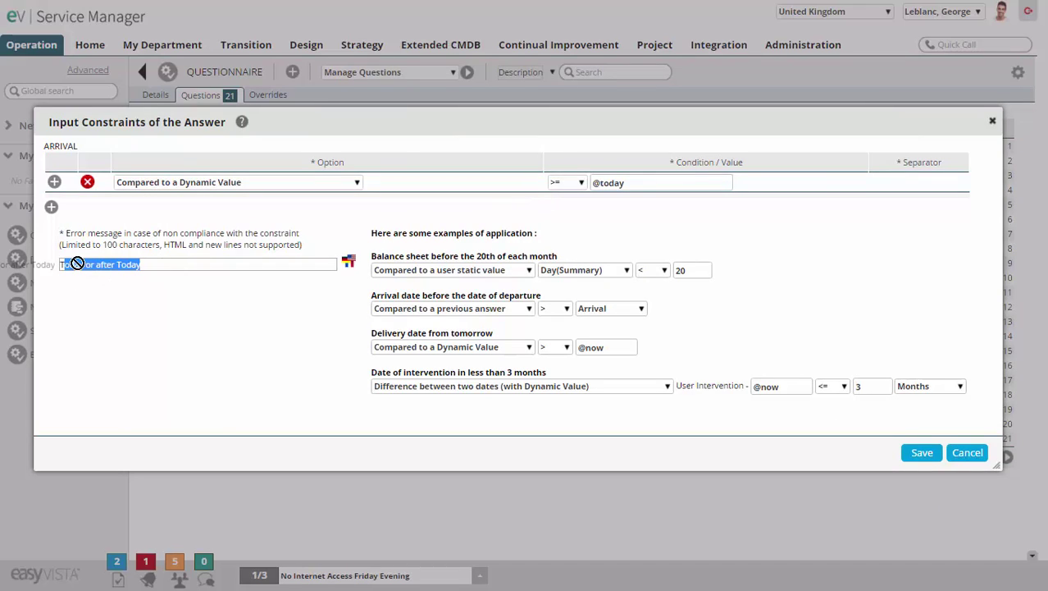
click(155, 264)
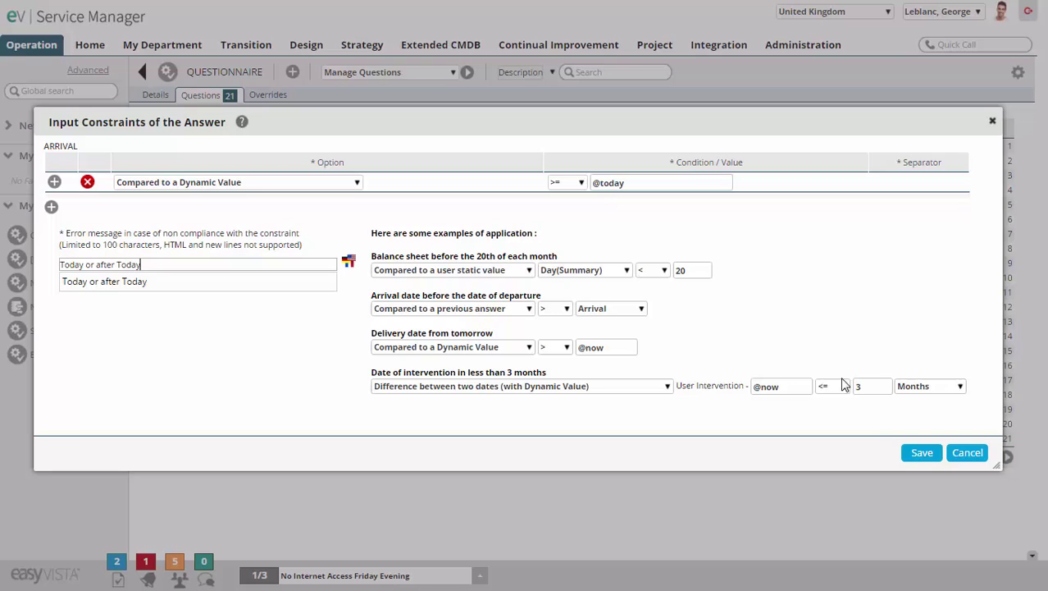
click(921, 456)
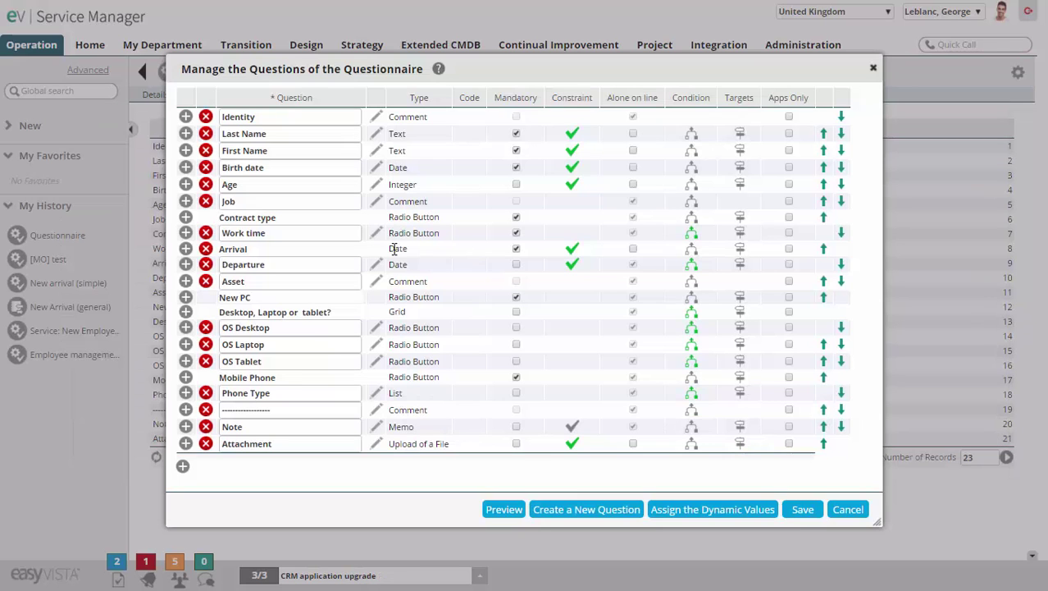
click(572, 266)
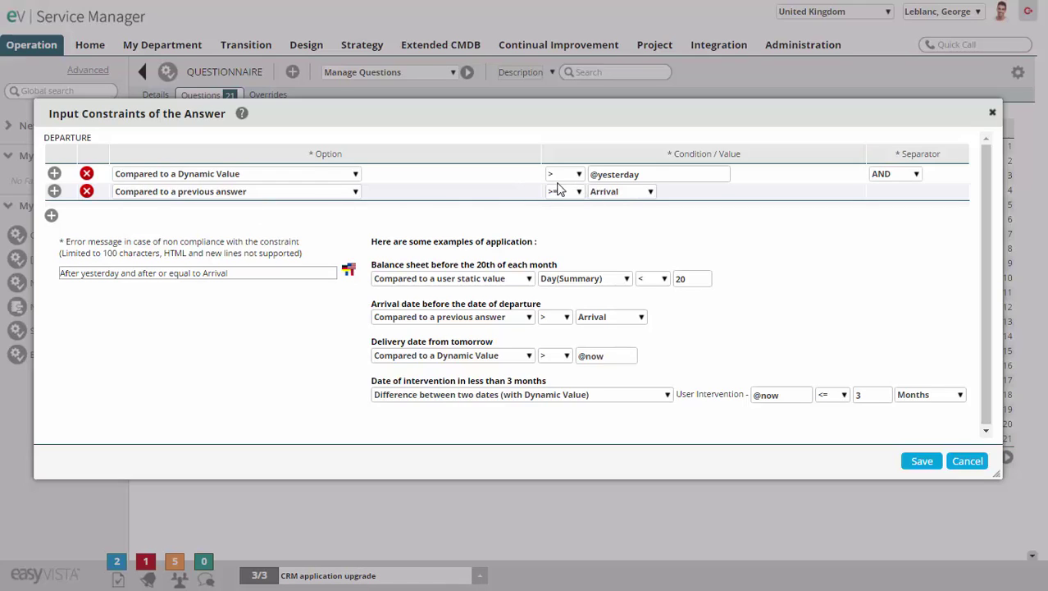
drag(237, 273, 57, 273)
click(235, 274)
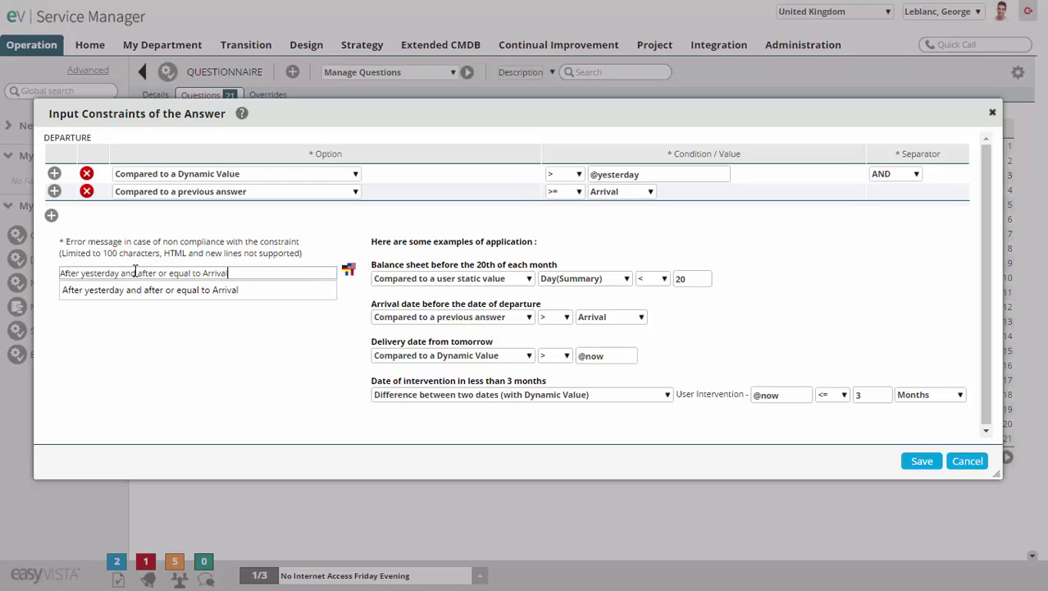
click(914, 462)
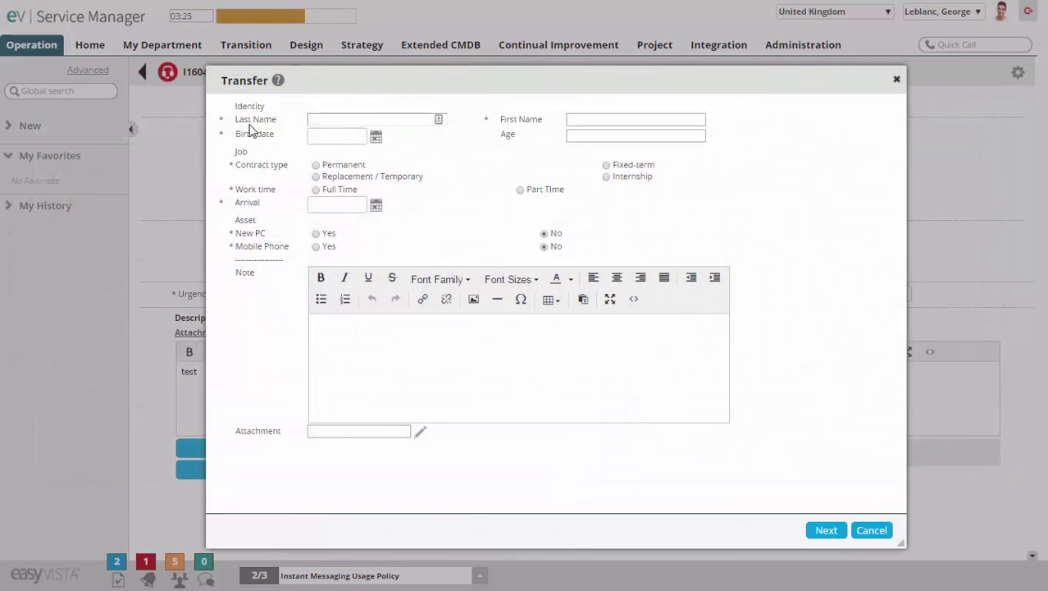
Test Birth date: 30/04/2016 is rejected as not before today, so enter 30/04/1980.
click(375, 136)
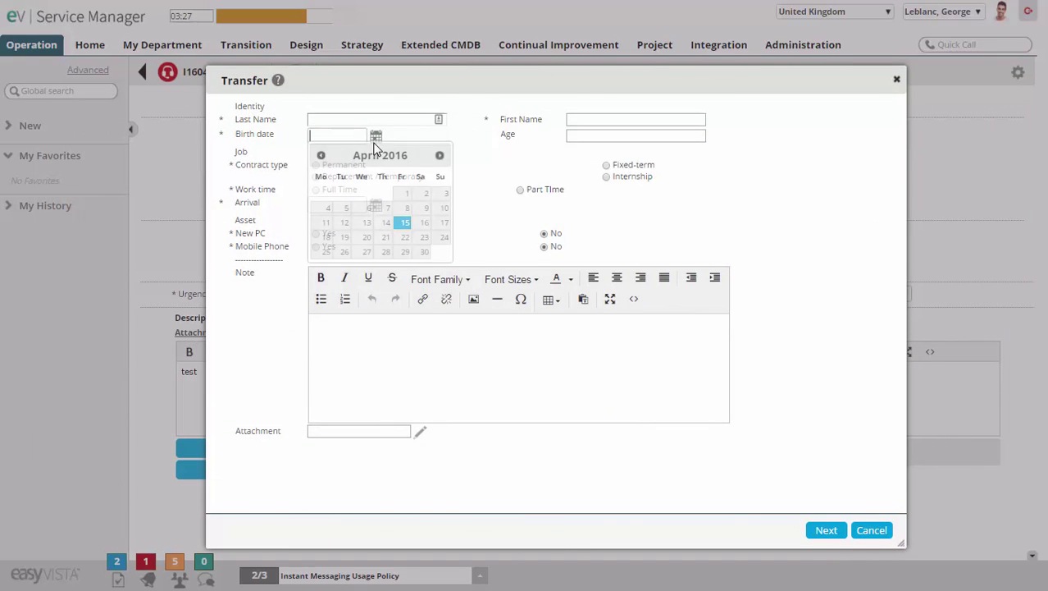
click(424, 253)
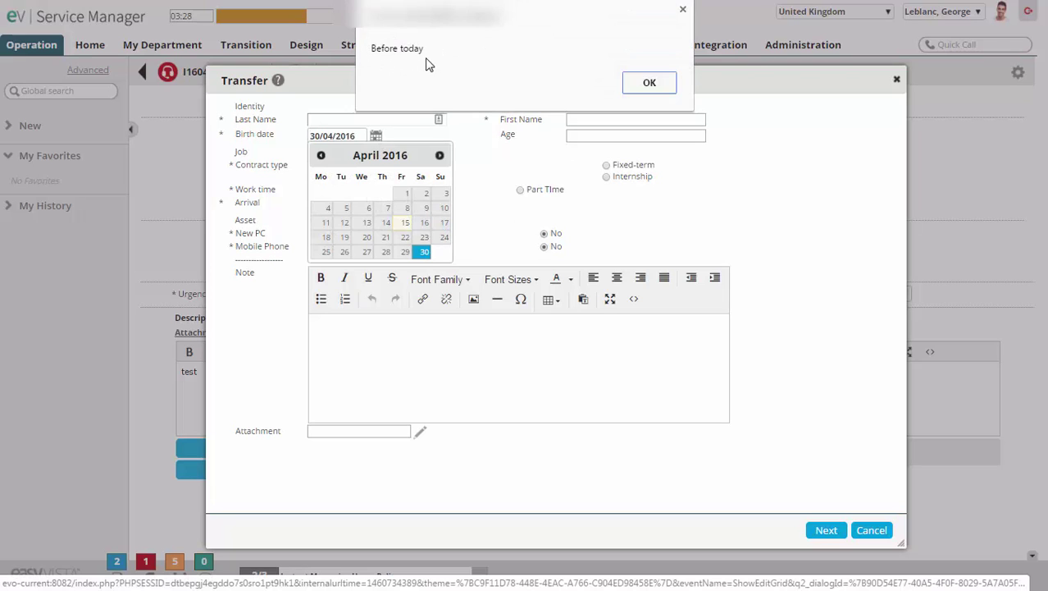
click(649, 85)
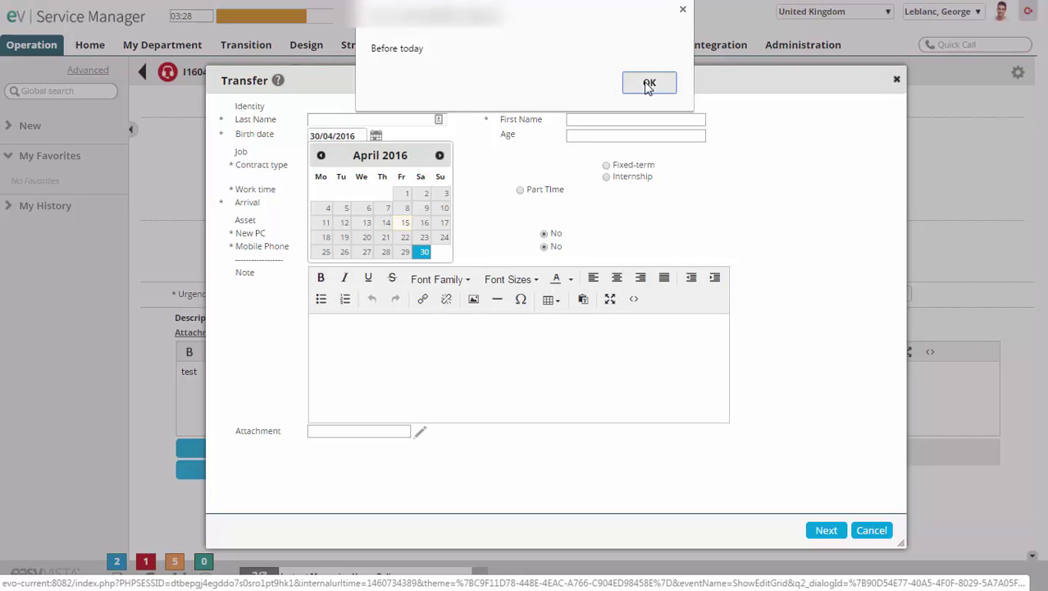
click(359, 135)
key(BackSpace)
key(BackSpace)
key(BackSpace)
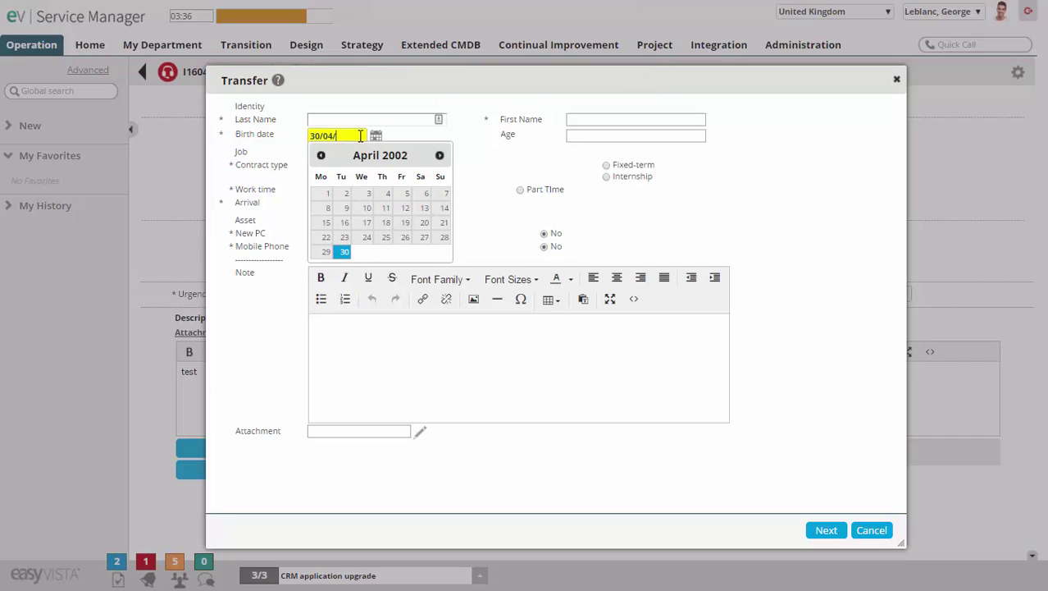
text(1980)
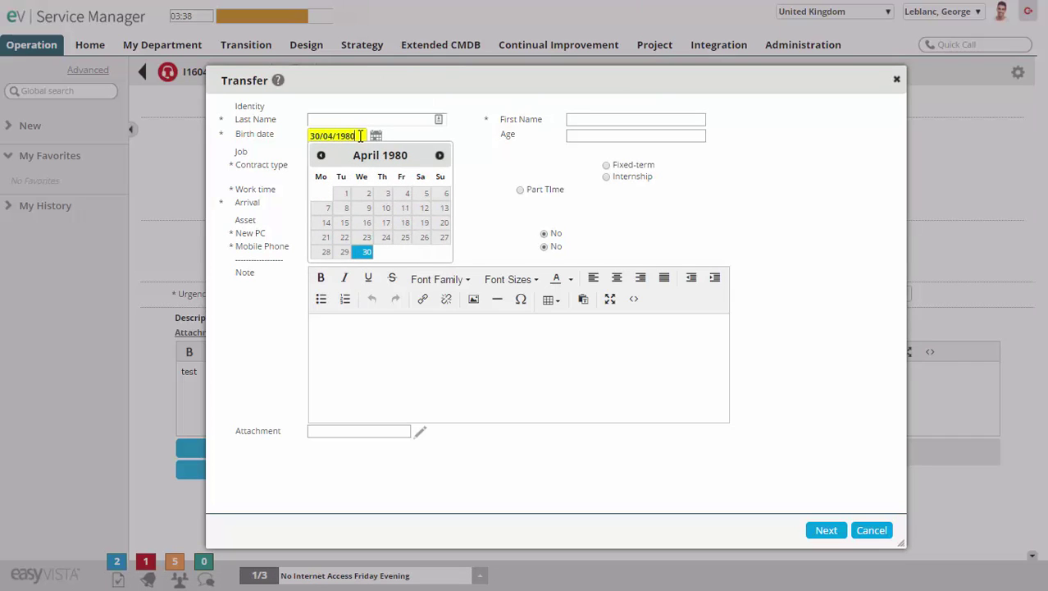
click(358, 120)
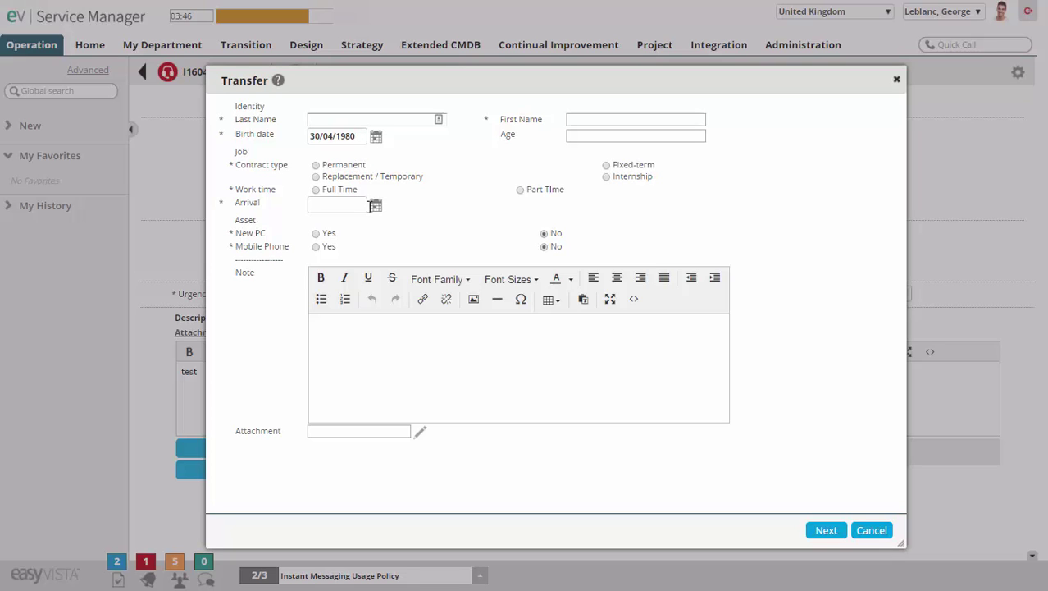
Set Arrival to 15/04/2016, see Departure 11/04 rejected, then set Departure to 16/04/2016.
click(377, 207)
click(403, 290)
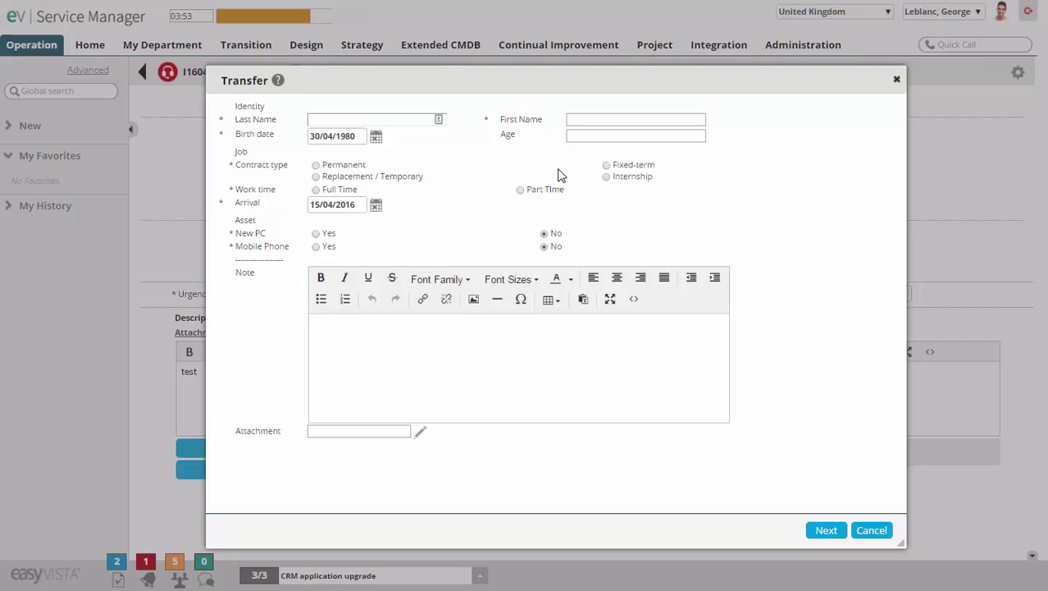
click(605, 167)
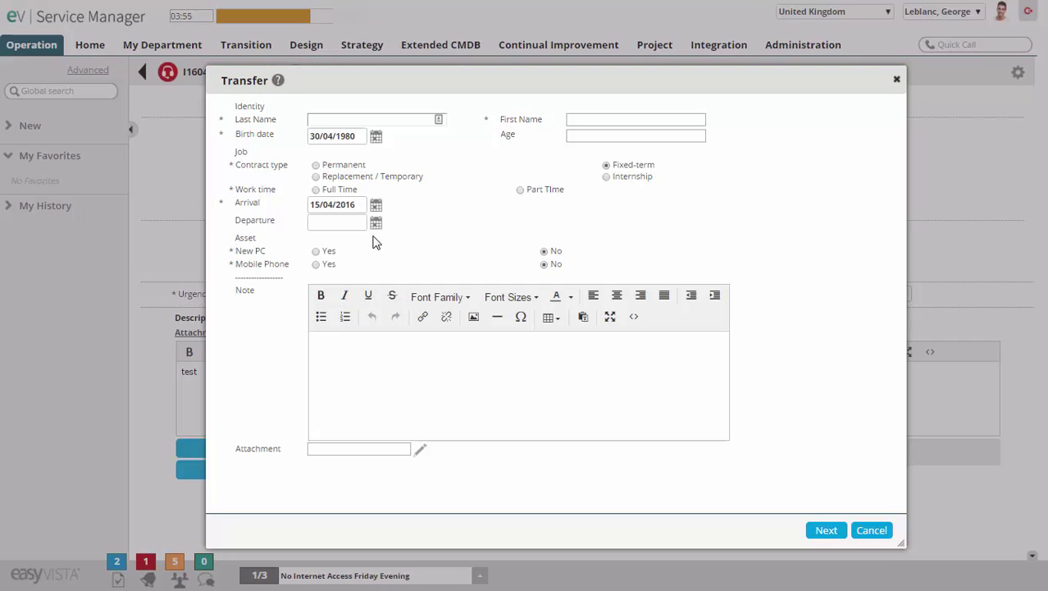
click(376, 222)
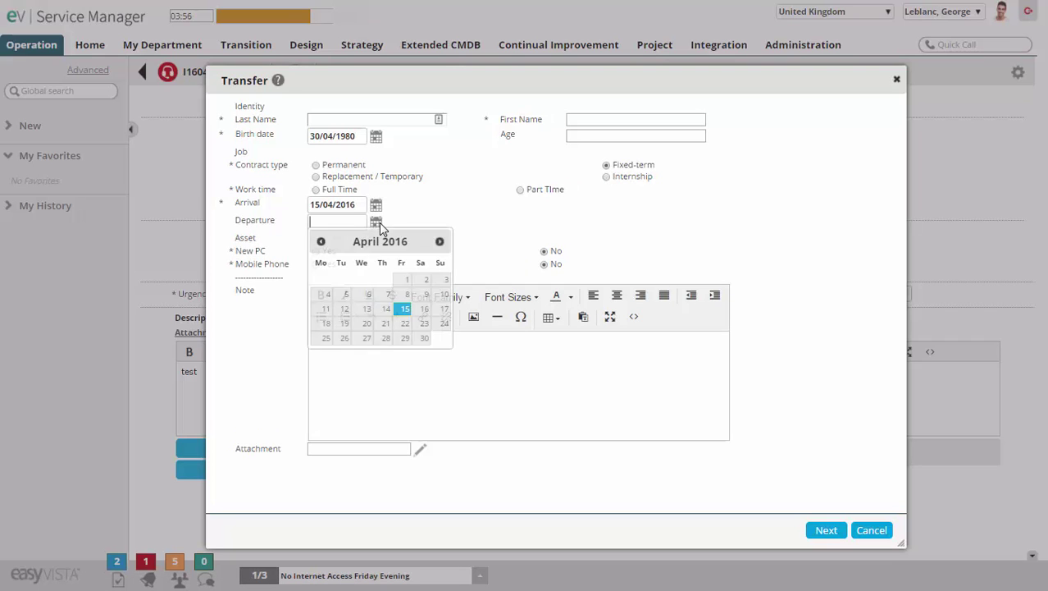
click(326, 308)
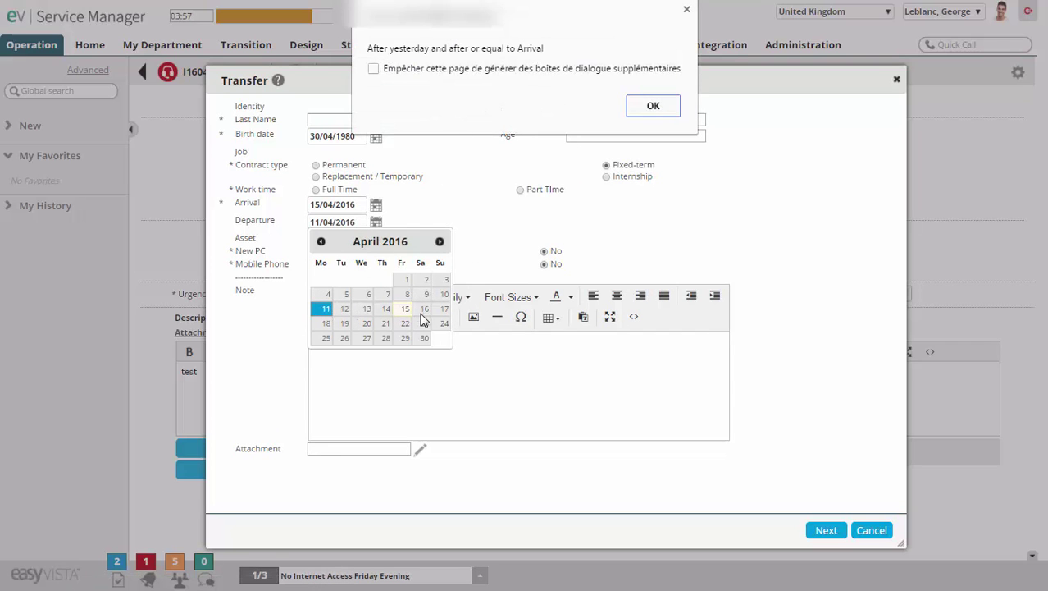
click(656, 108)
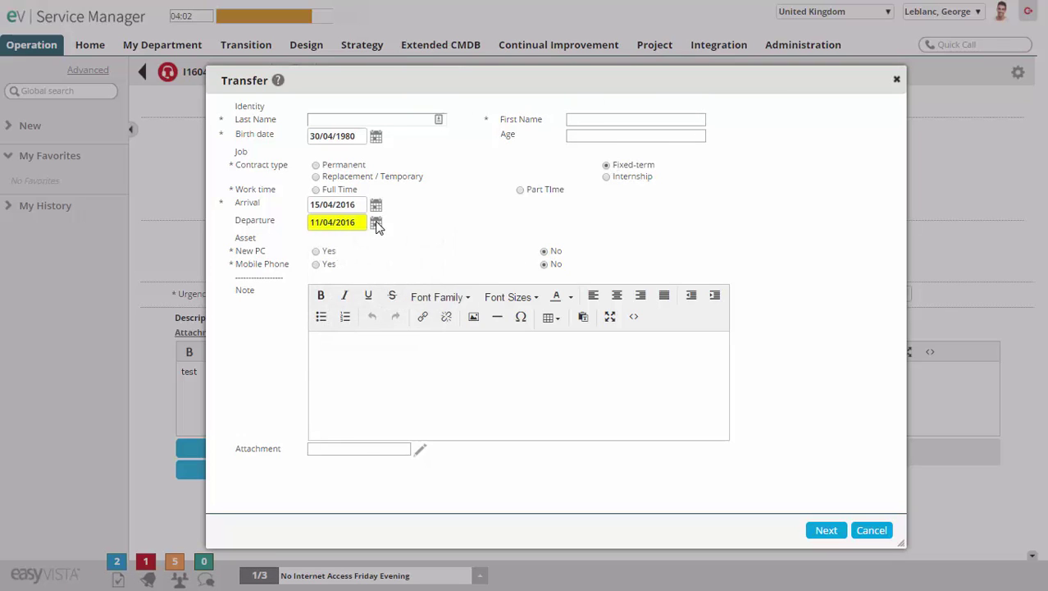
click(423, 308)
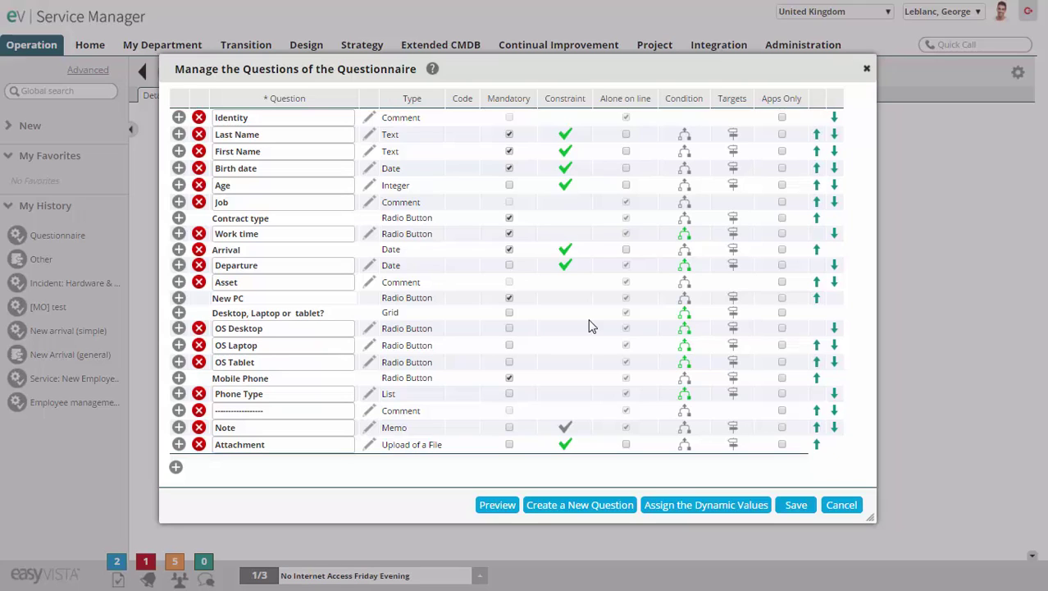
Review Age's '> 15' constraint with message 'Employee must be 16 years old min.' and save it.
click(565, 188)
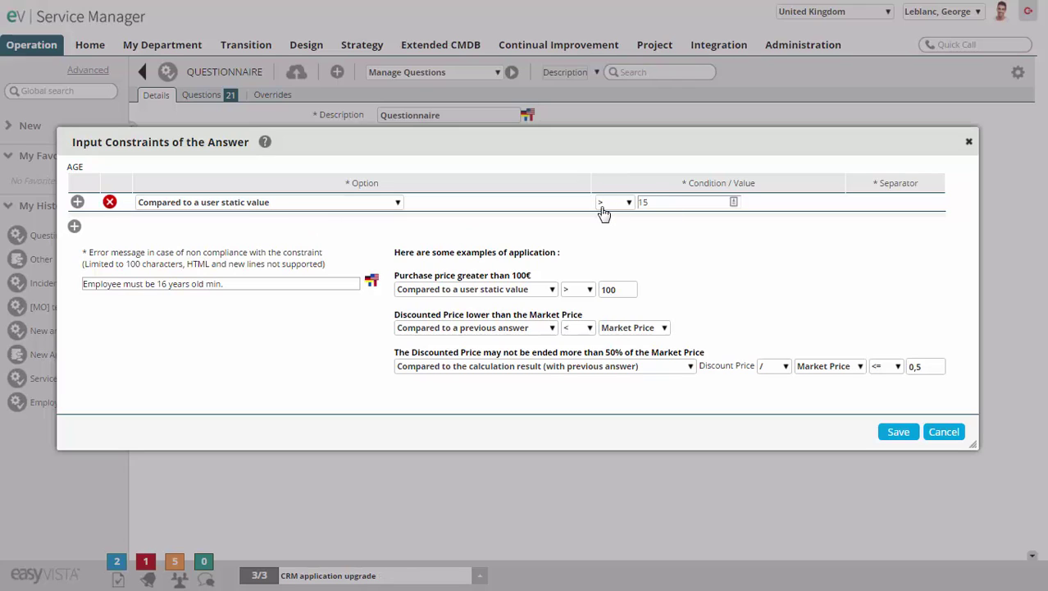
drag(227, 284, 92, 286)
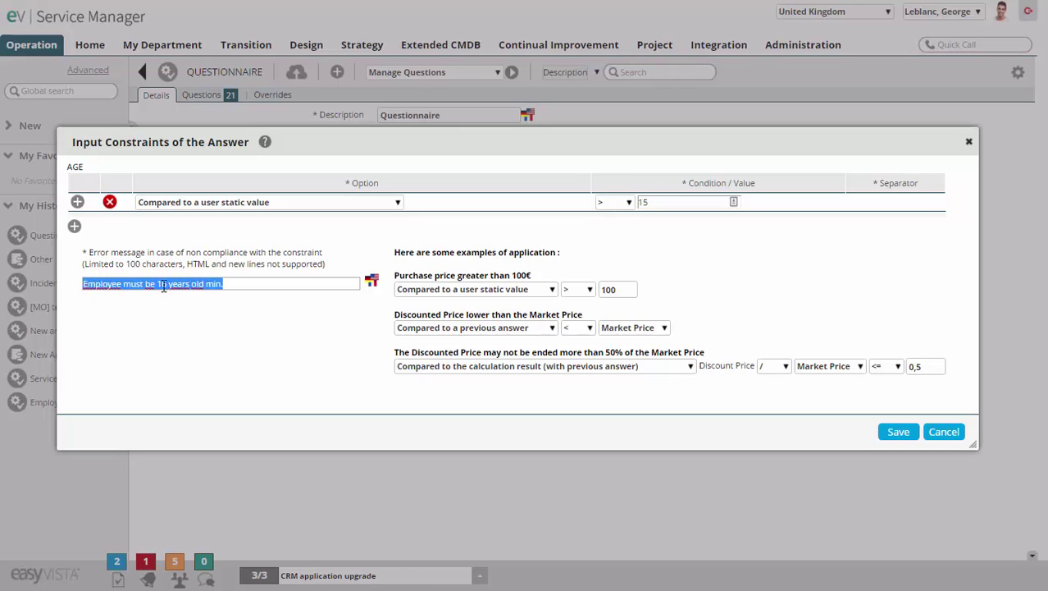
click(255, 288)
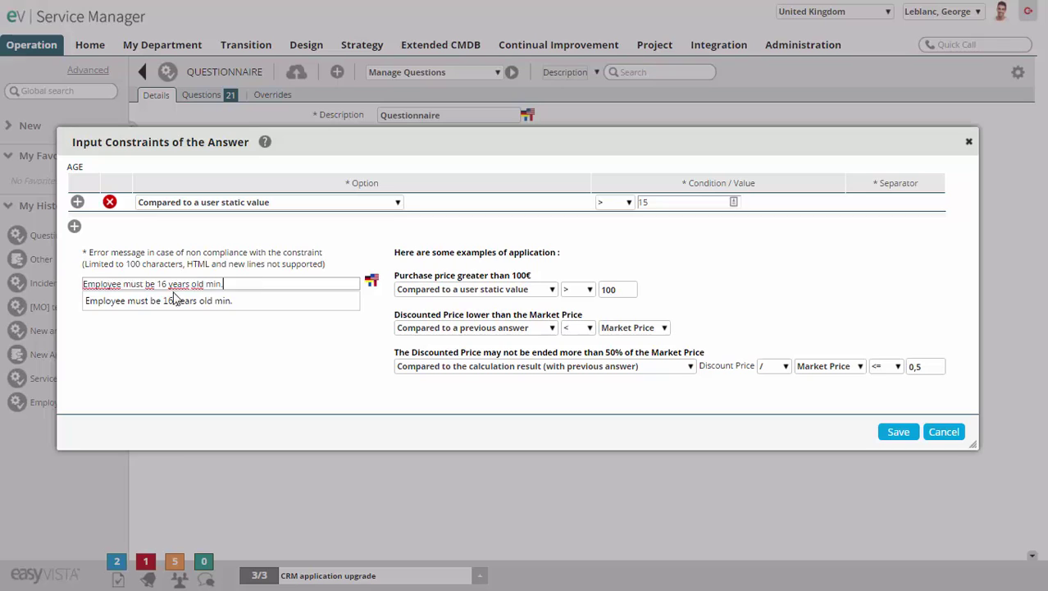
click(906, 435)
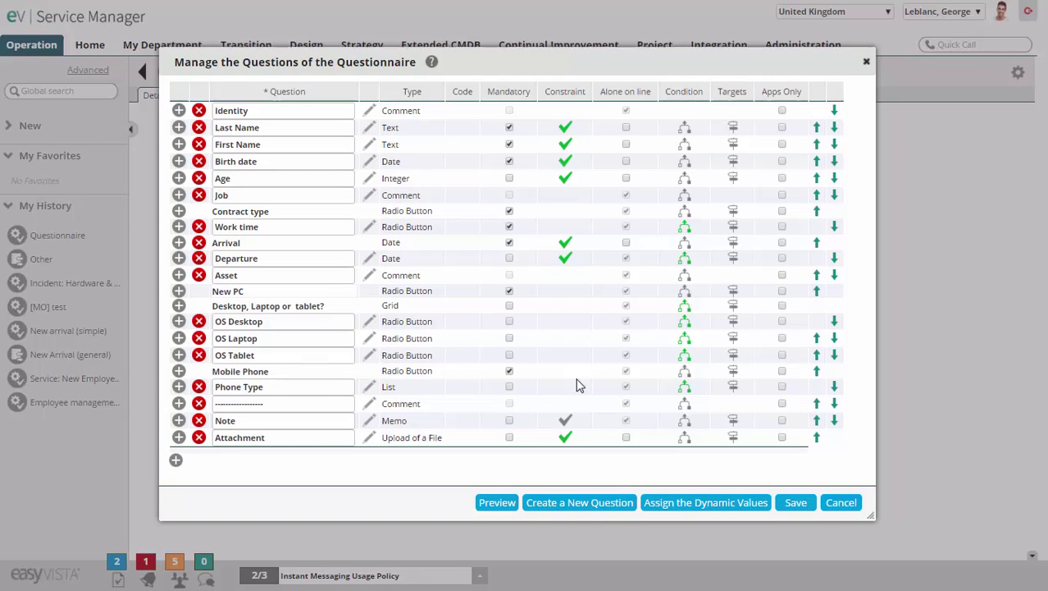
Restrict Attachment uploads to pdf, doc and docx under the 8M maximum file size, then save.
click(564, 441)
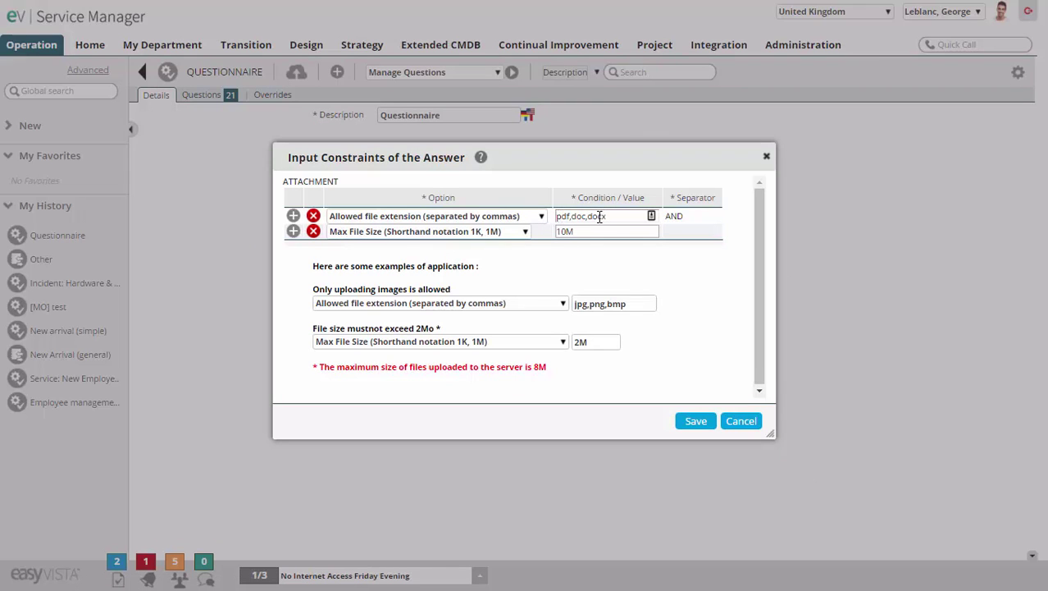
drag(614, 302, 579, 302)
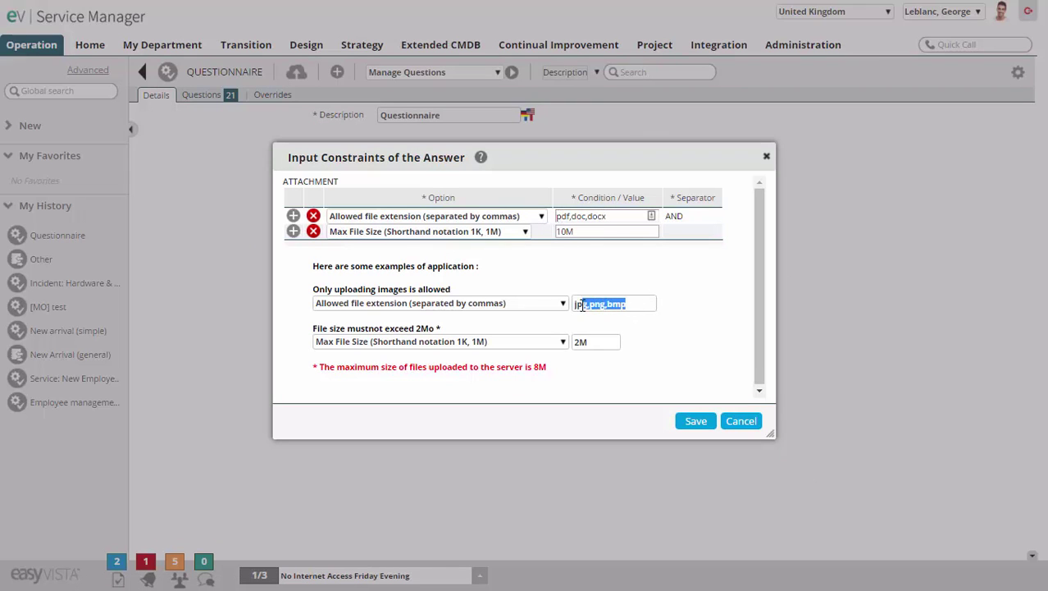
click(638, 285)
drag(572, 232, 556, 233)
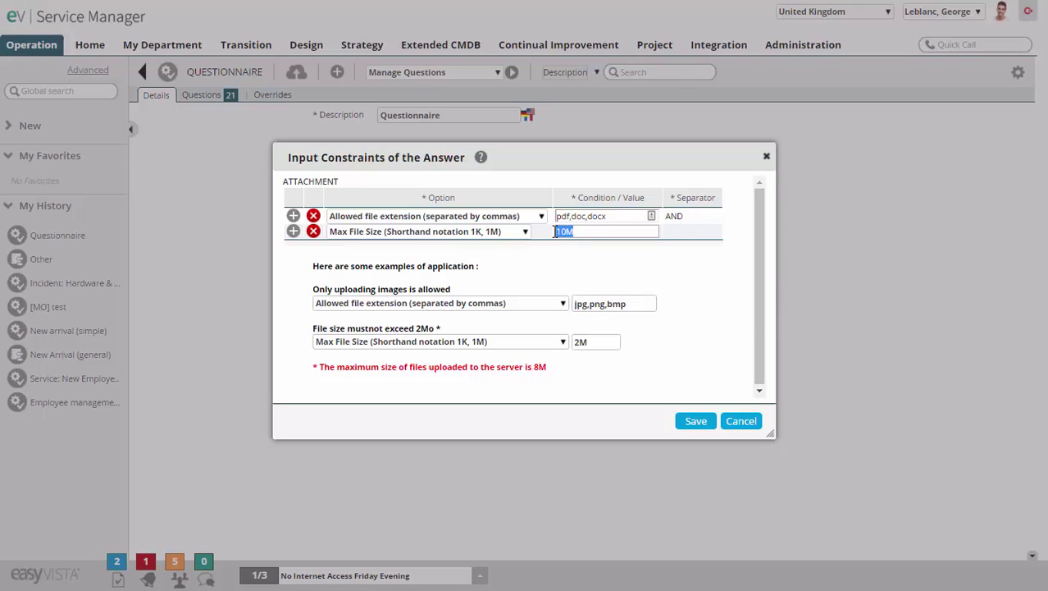
text(1)
click(584, 250)
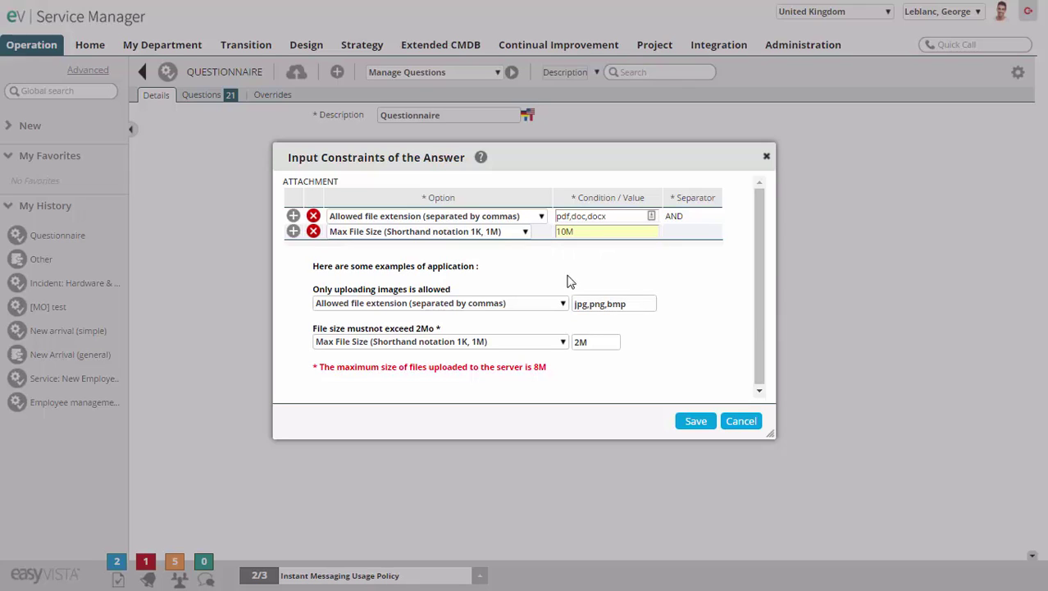
drag(565, 376, 322, 369)
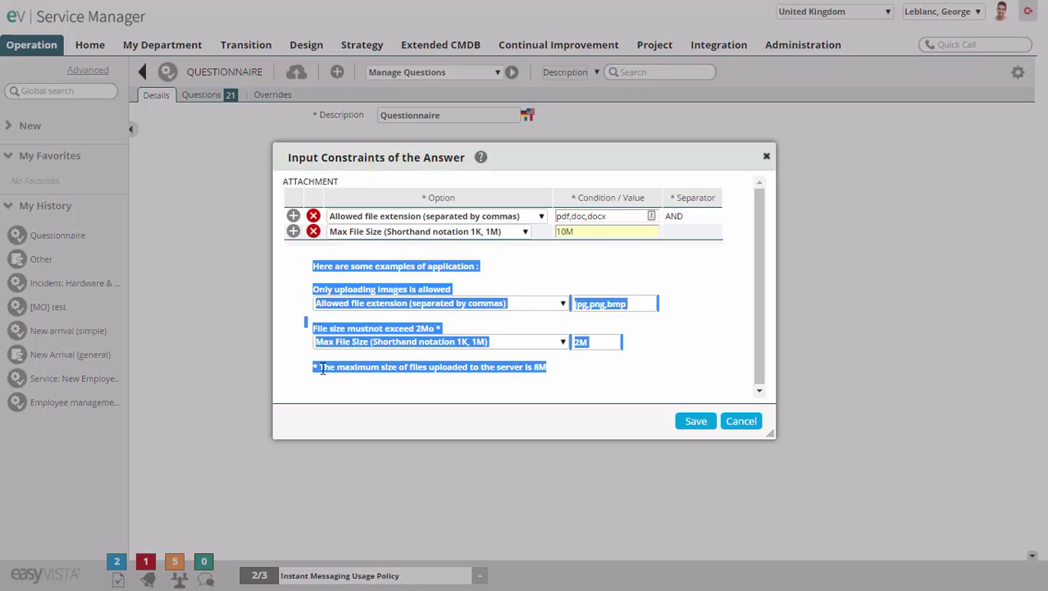
click(571, 369)
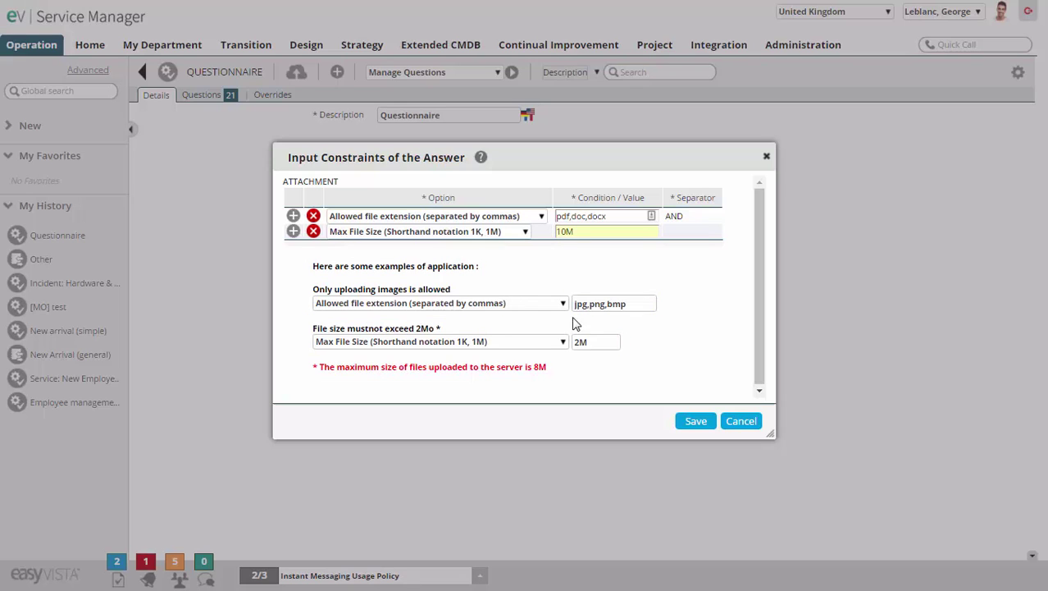
click(567, 232)
key(BackSpace)
key(BackSpace)
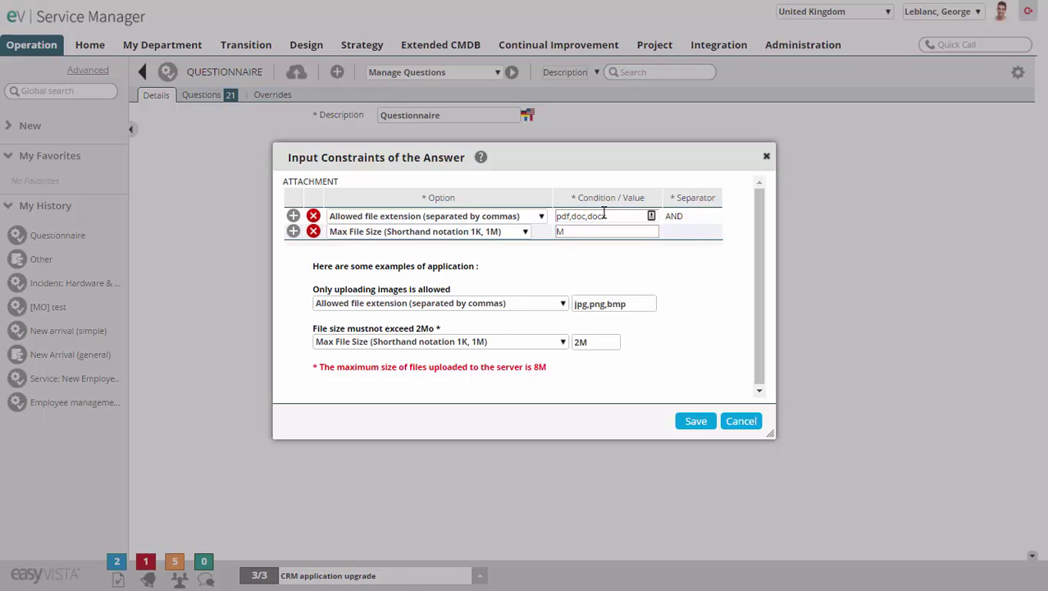
click(695, 421)
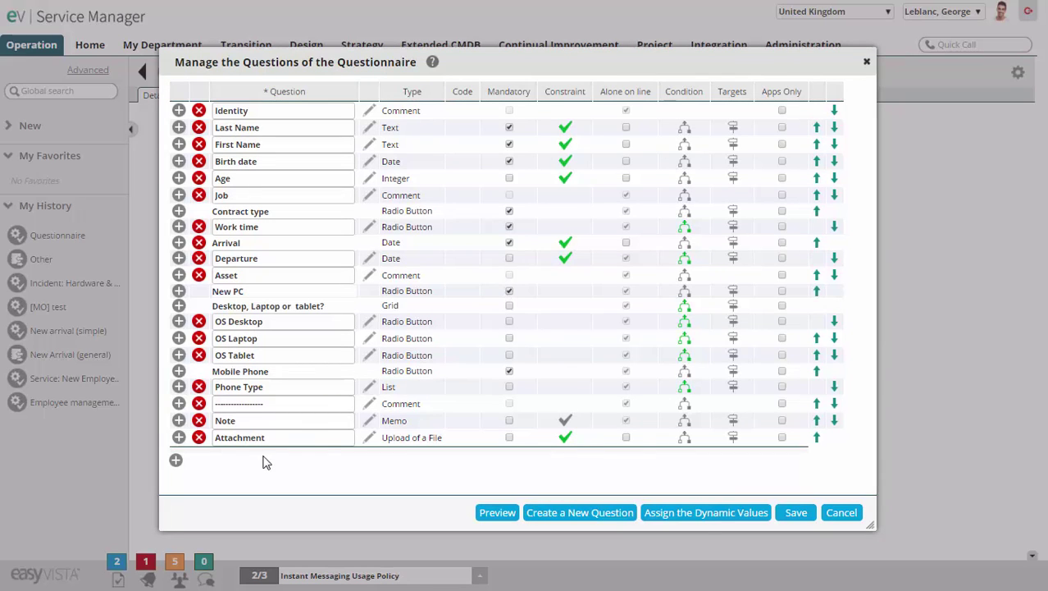
Save the letters, apostrophes, dashes and spaces regex constraint for Last Name and First Name.
click(564, 131)
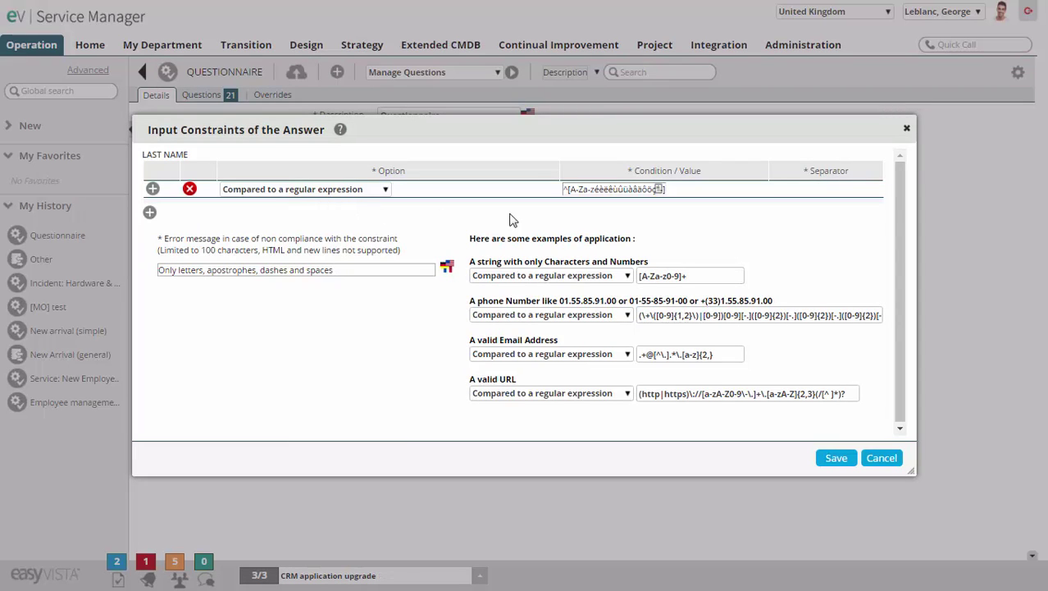
drag(591, 190, 698, 189)
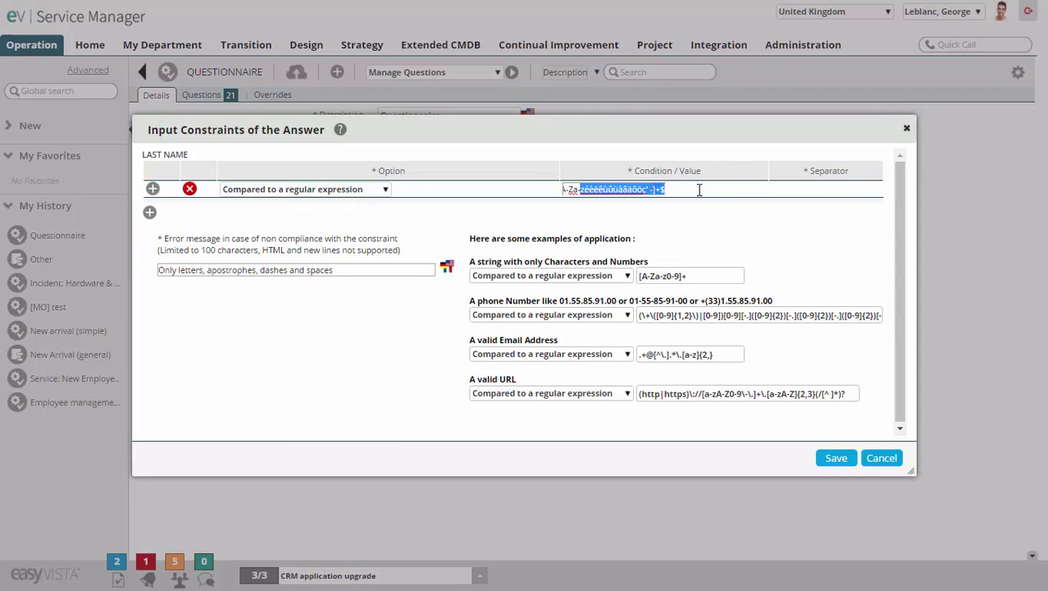
click(355, 272)
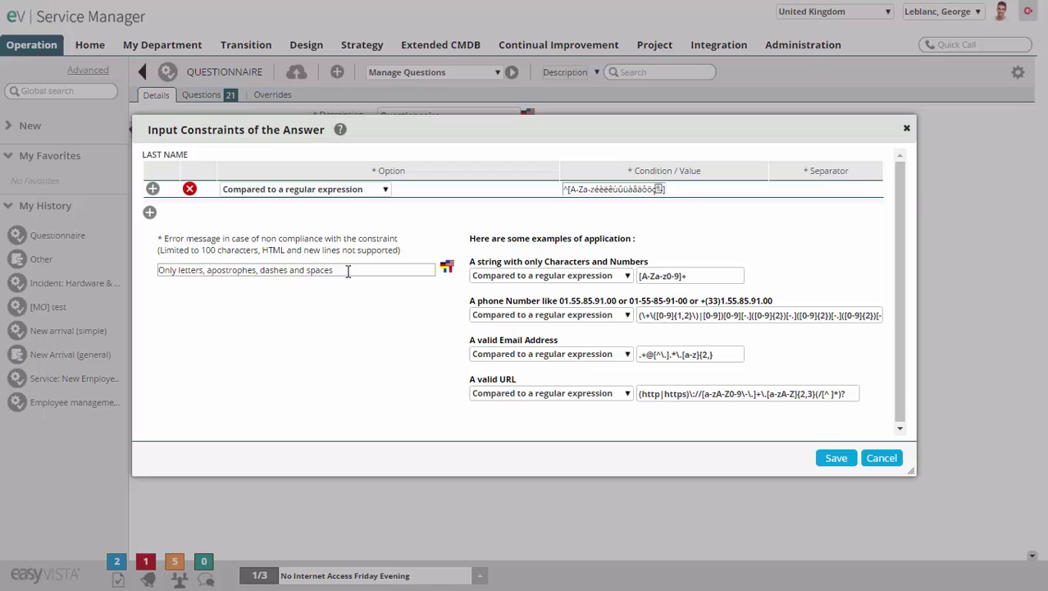
click(834, 458)
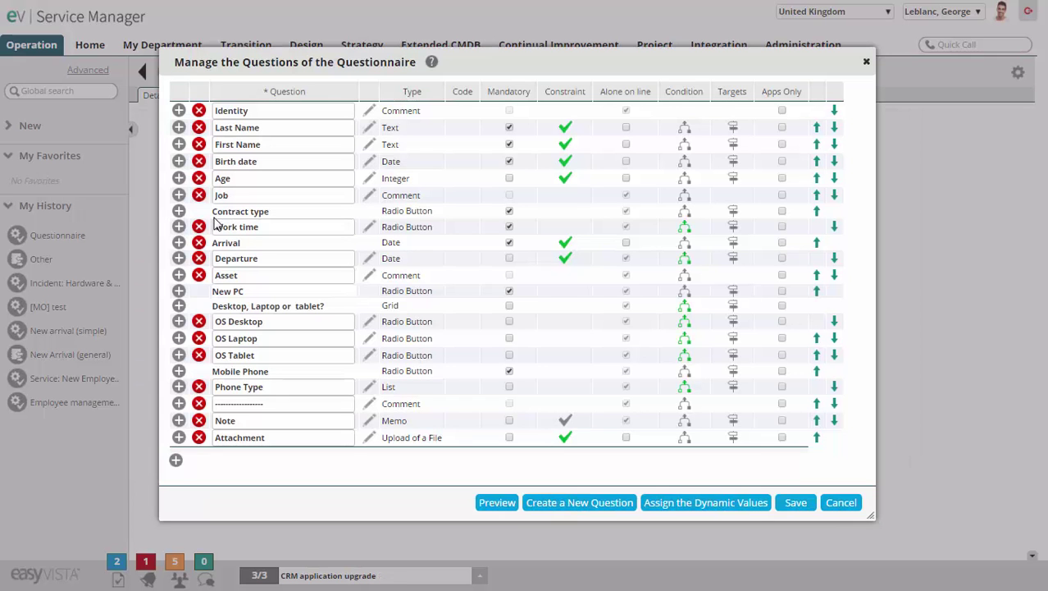
click(565, 144)
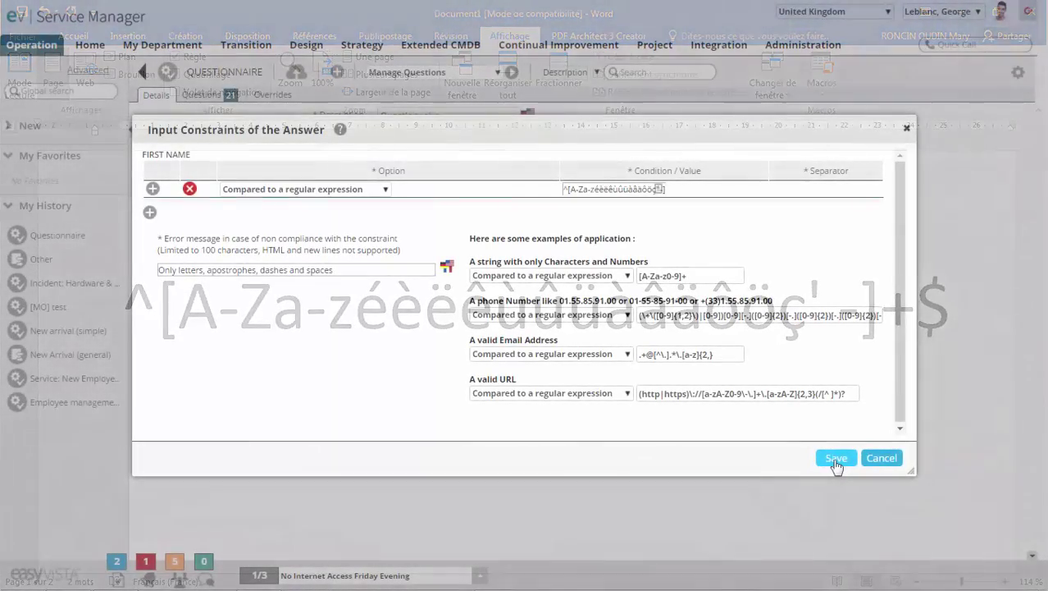
click(836, 459)
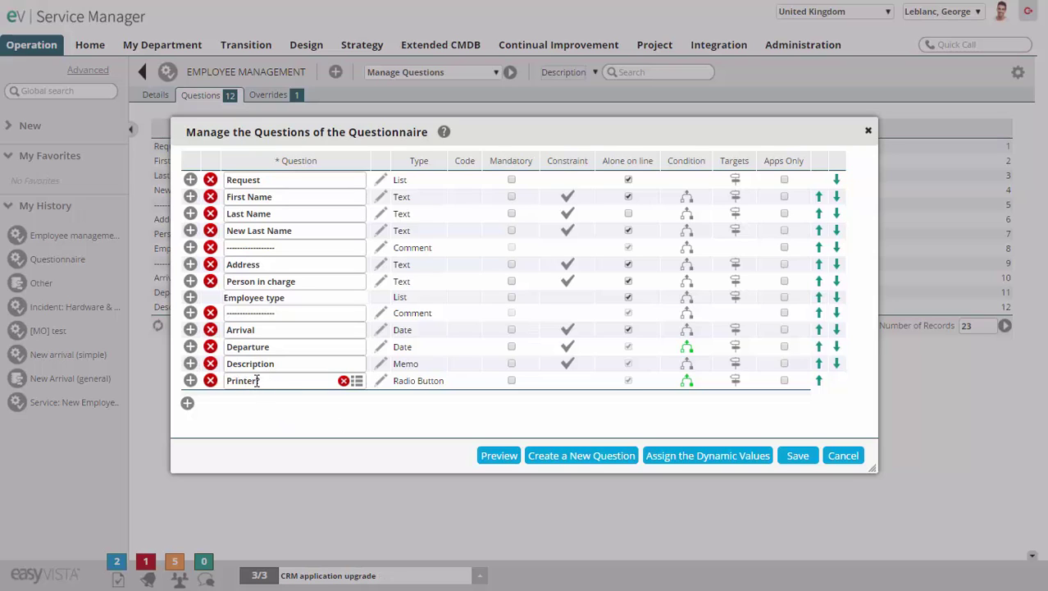
Review the Printer? SQL condition counting AM_ASSET with model 'LaserJet P1006' and STATUS_ID=4.
click(689, 384)
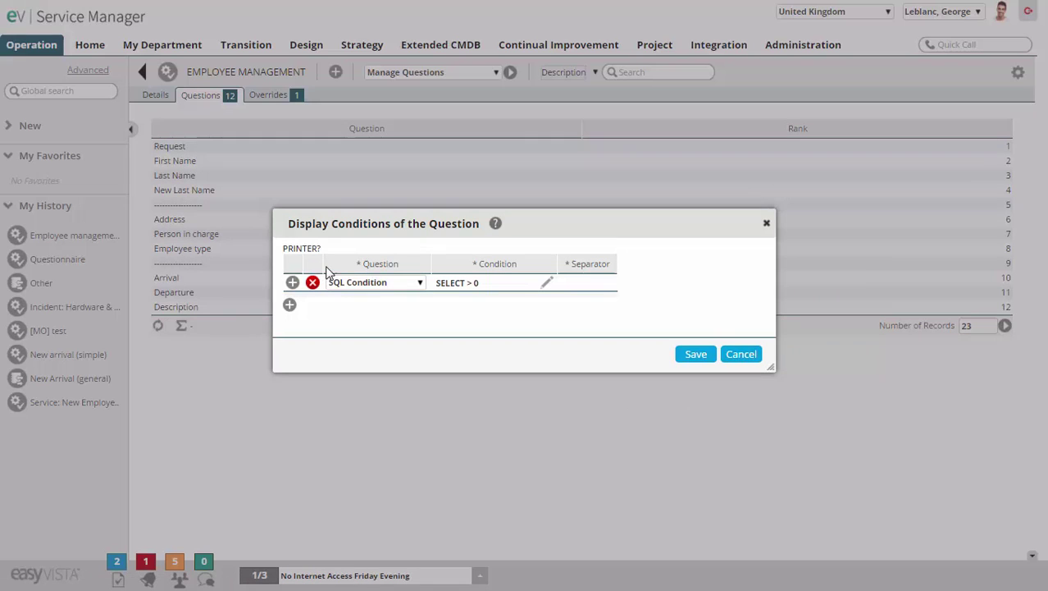
click(546, 289)
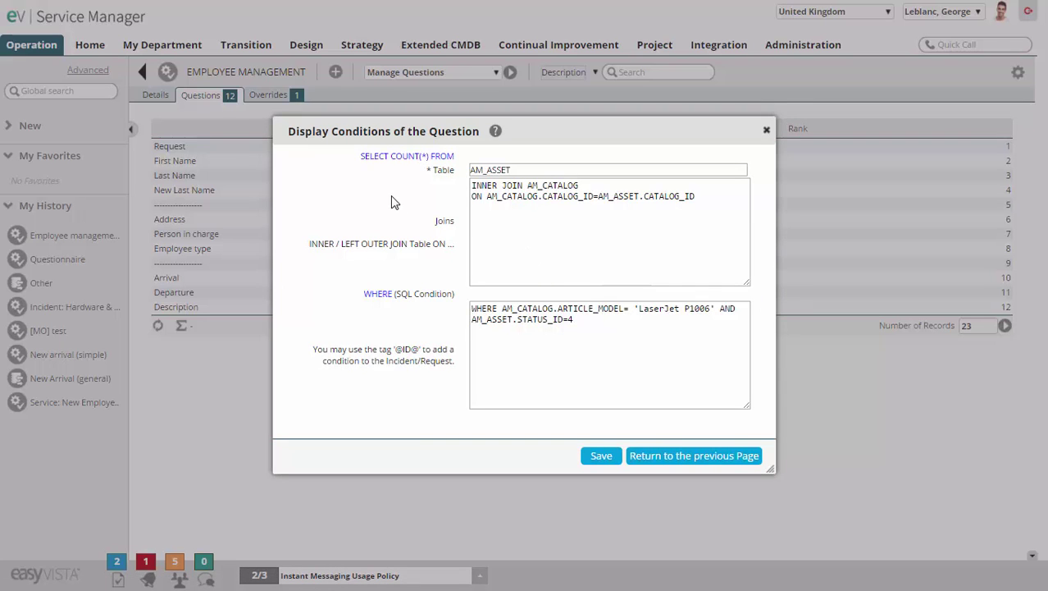
drag(602, 323, 463, 303)
click(612, 325)
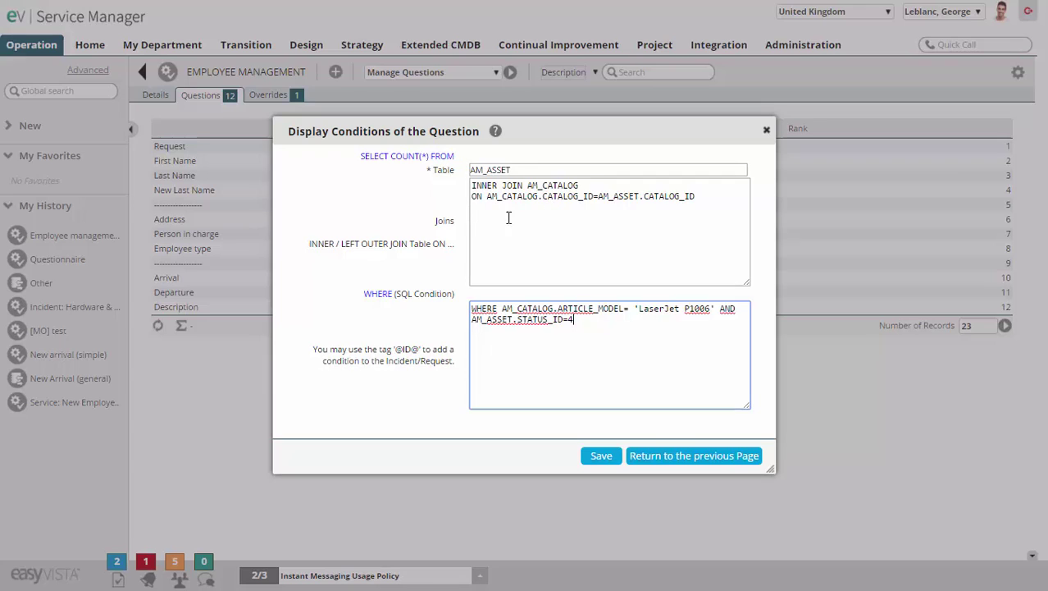
drag(639, 308, 711, 308)
click(618, 327)
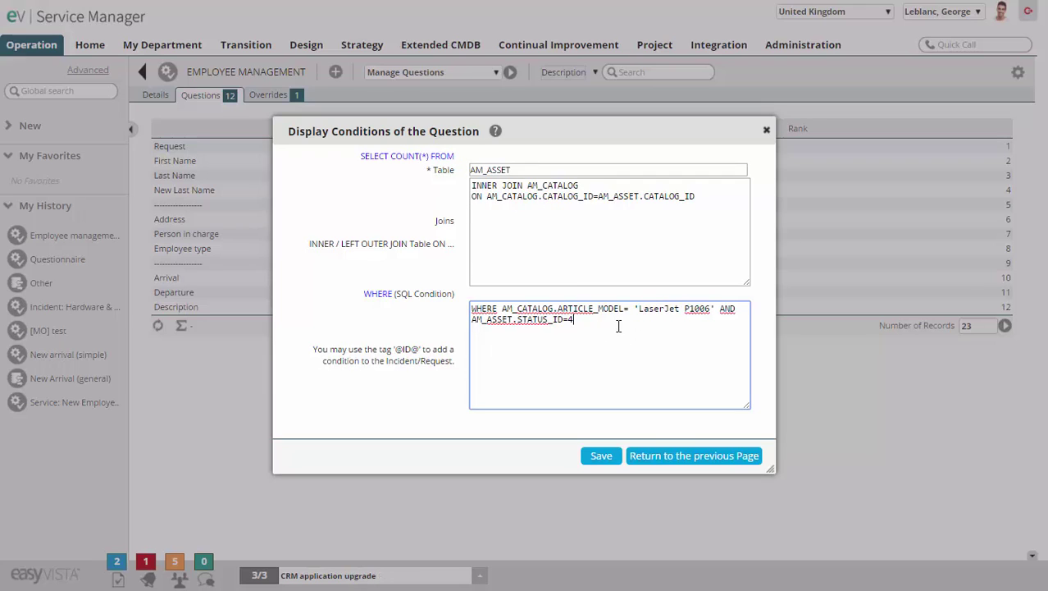
drag(575, 323, 470, 325)
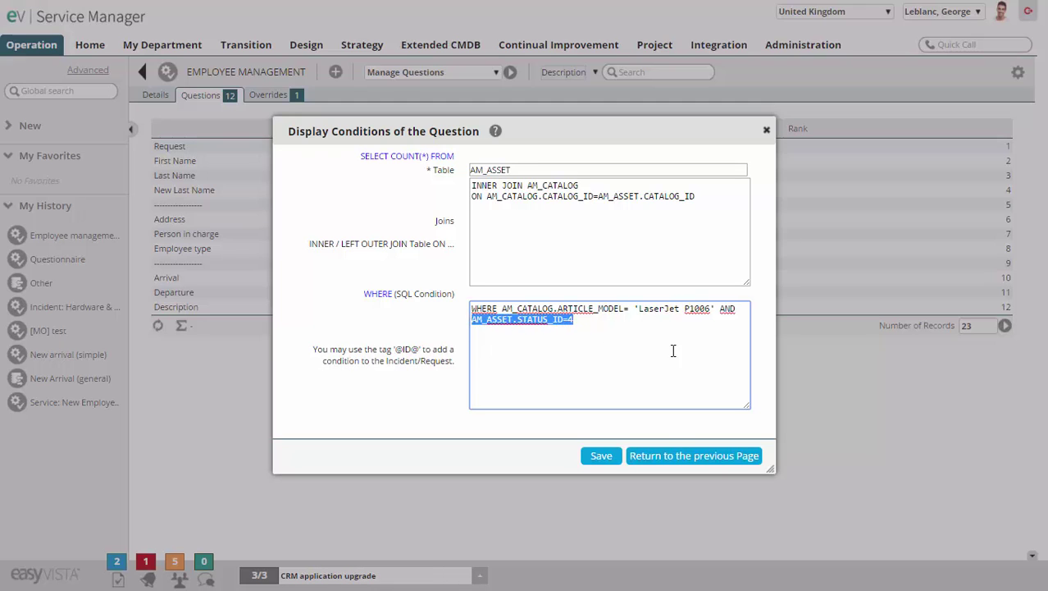
click(607, 460)
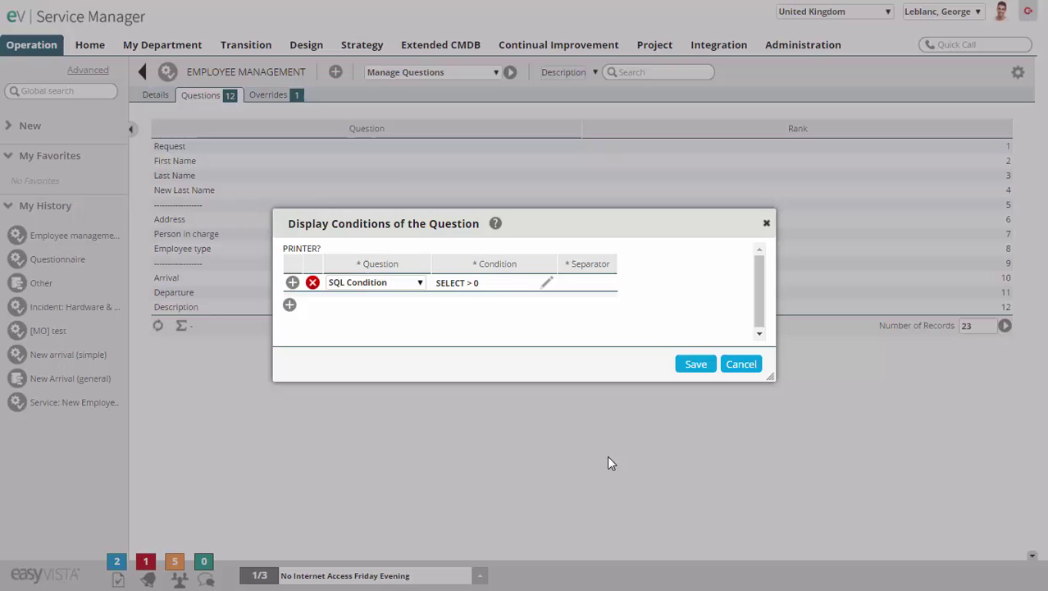